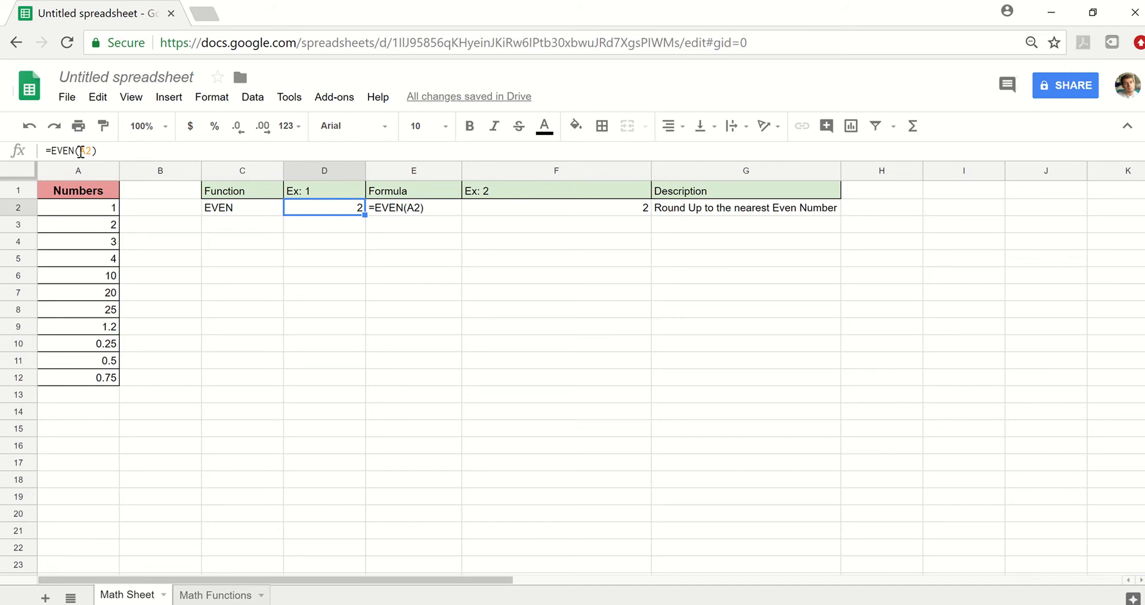
Examine the EVEN example formulas in D2 and F2 alongside the source values in the Numbers column
left_click(337, 234)
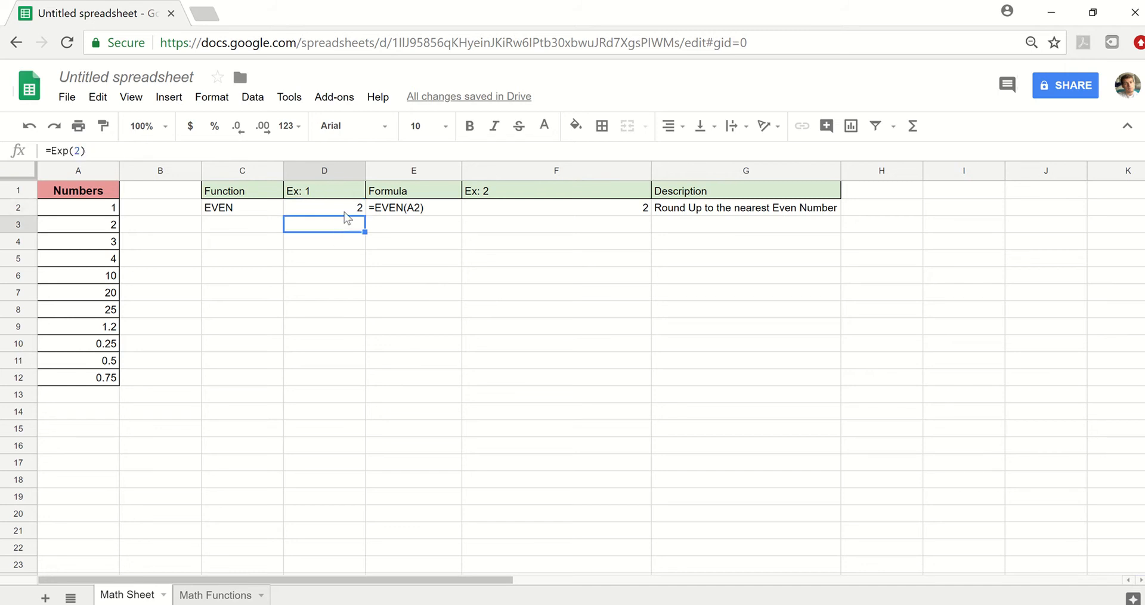
left_click(345, 210)
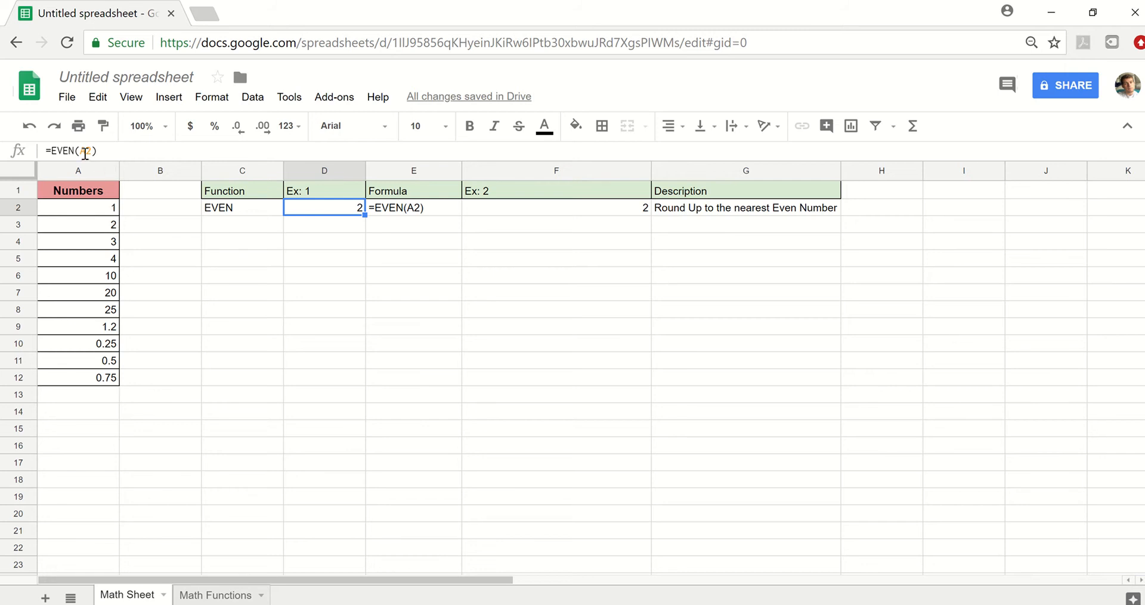
left_click(107, 231)
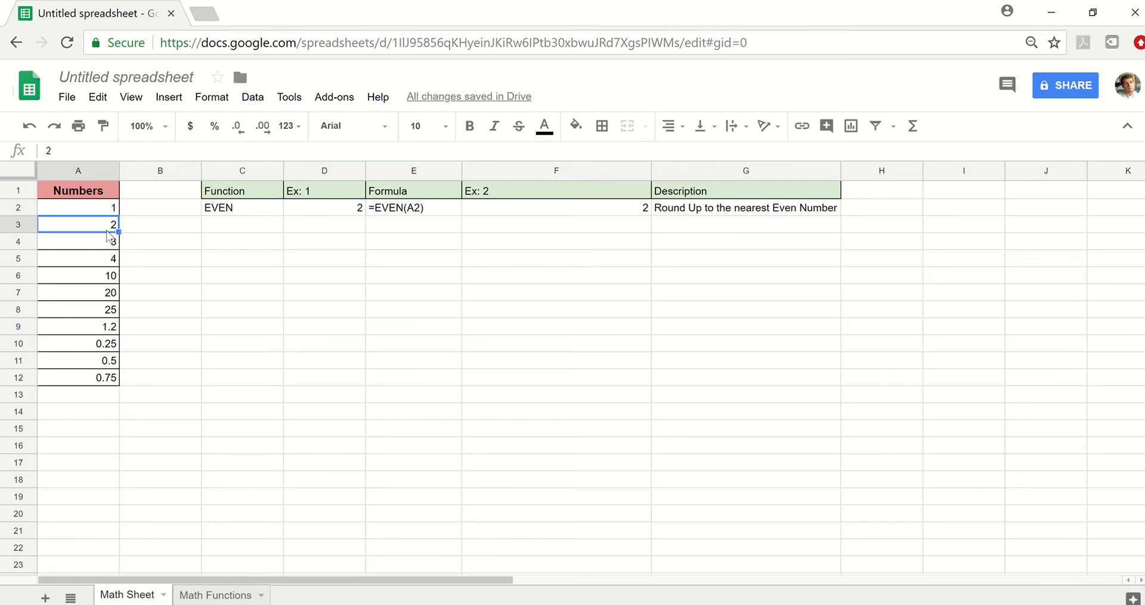
left_click(328, 212)
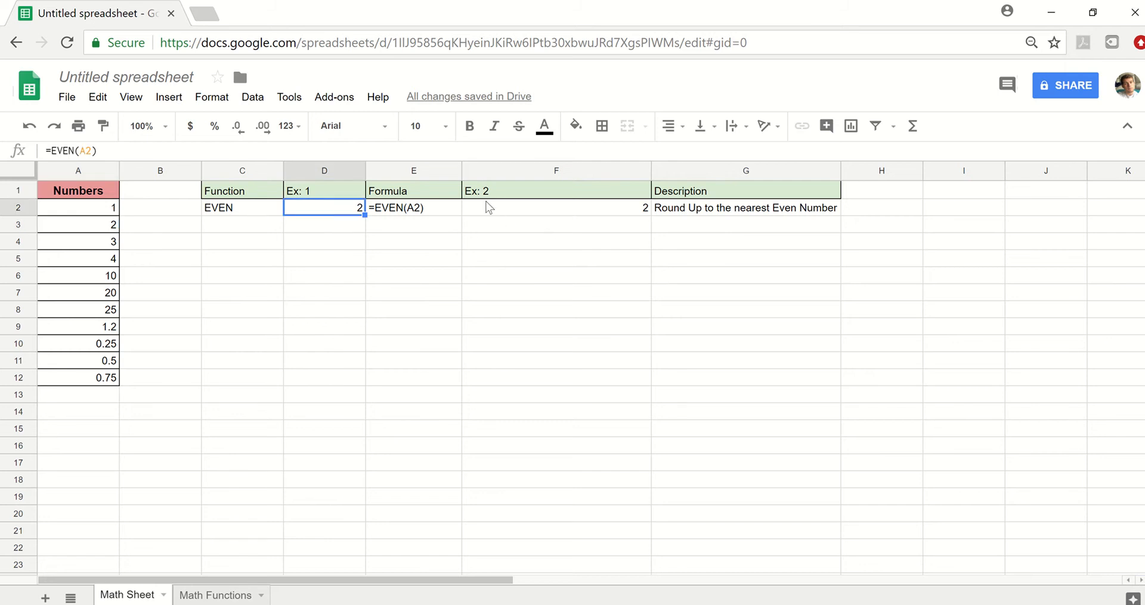
left_click(97, 231)
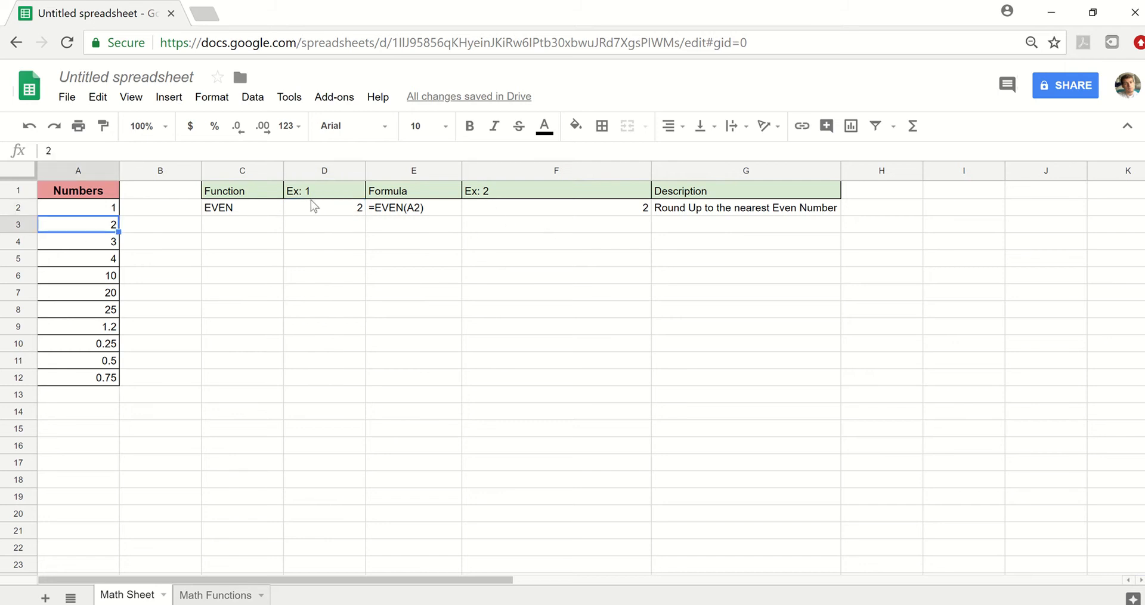
left_click(492, 214)
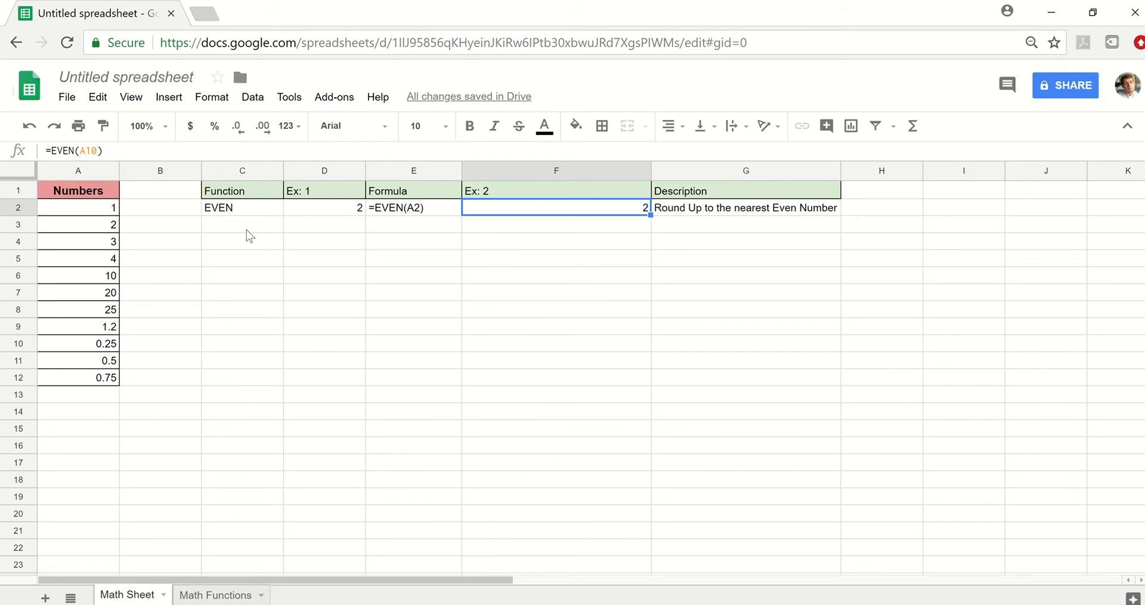
Set the text color of the hidden EXP row, C3:G3, to black
left_click_drag(251, 233, 672, 233)
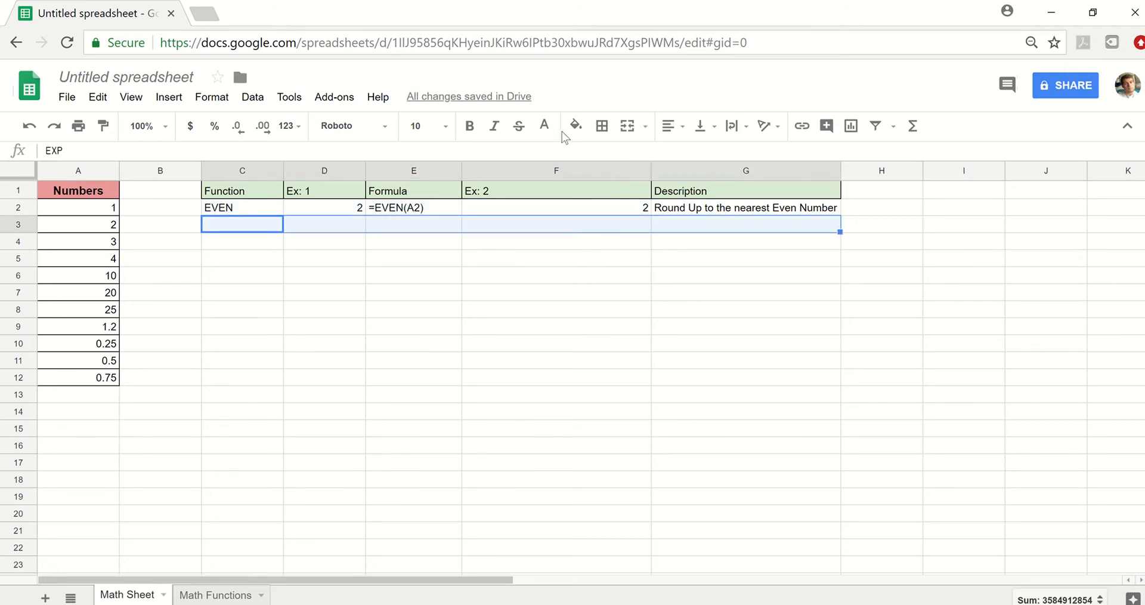
left_click(539, 127)
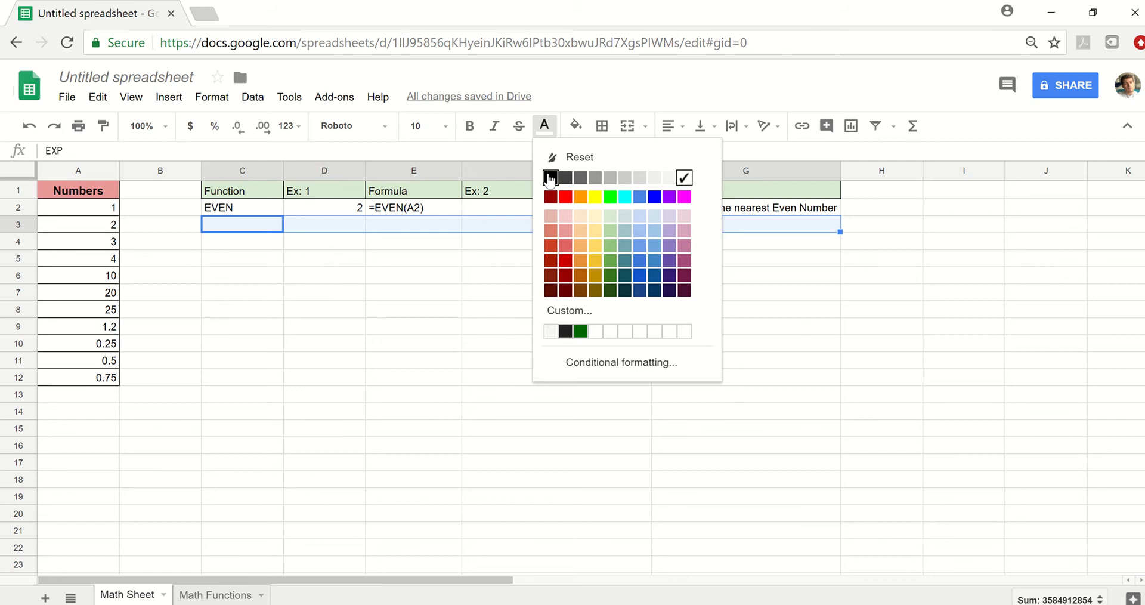
left_click(549, 175)
left_click(338, 238)
Examine the EXP row's function name, description, formula text and both example formulas
left_click(249, 221)
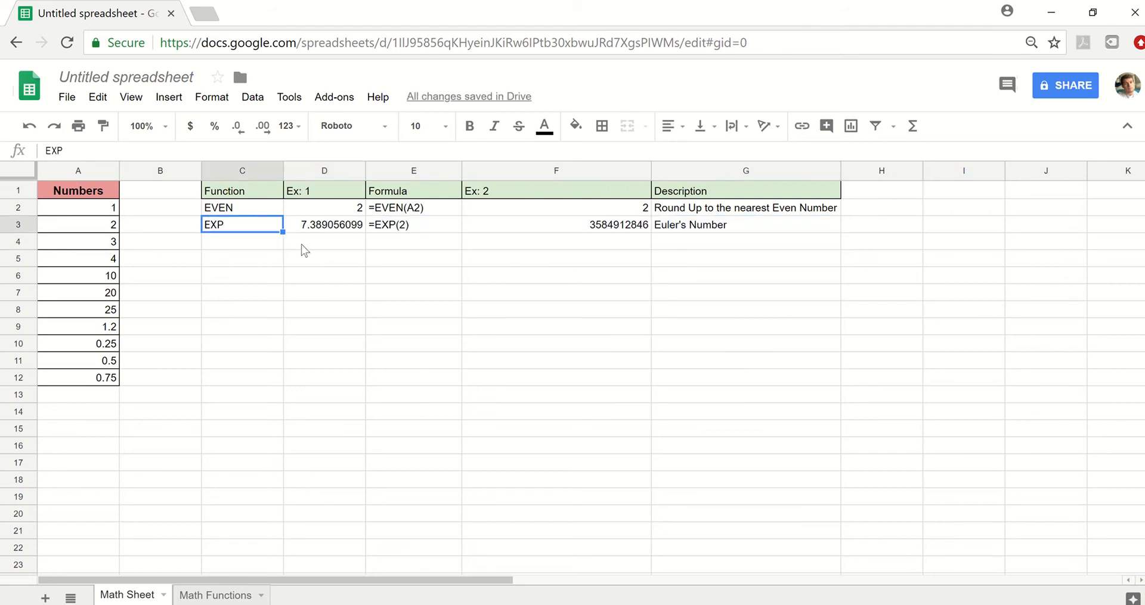
left_click(712, 230)
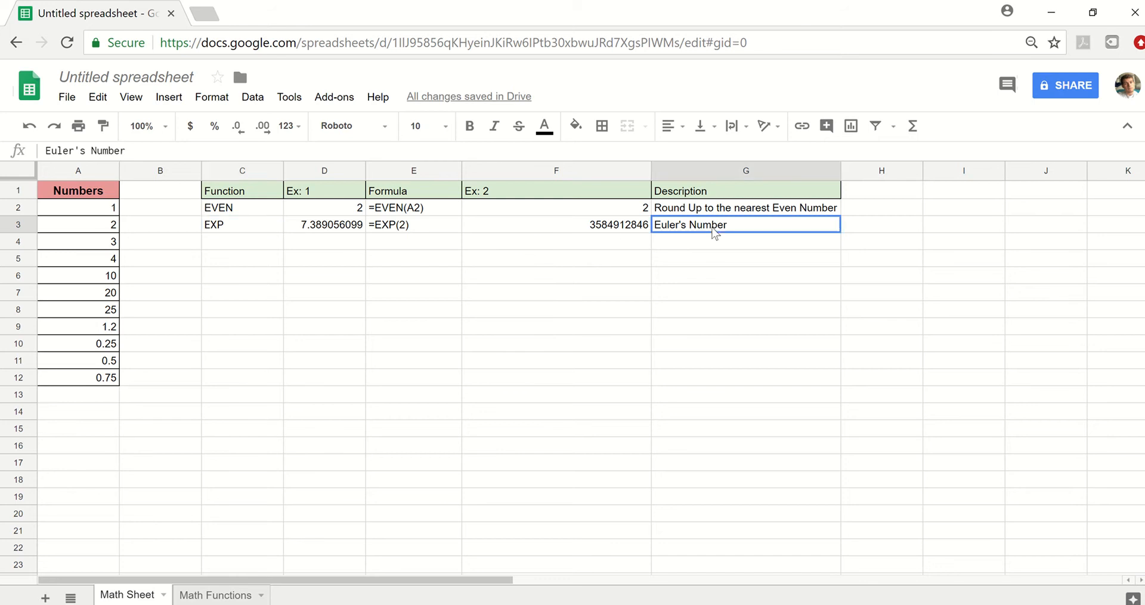
left_click(330, 229)
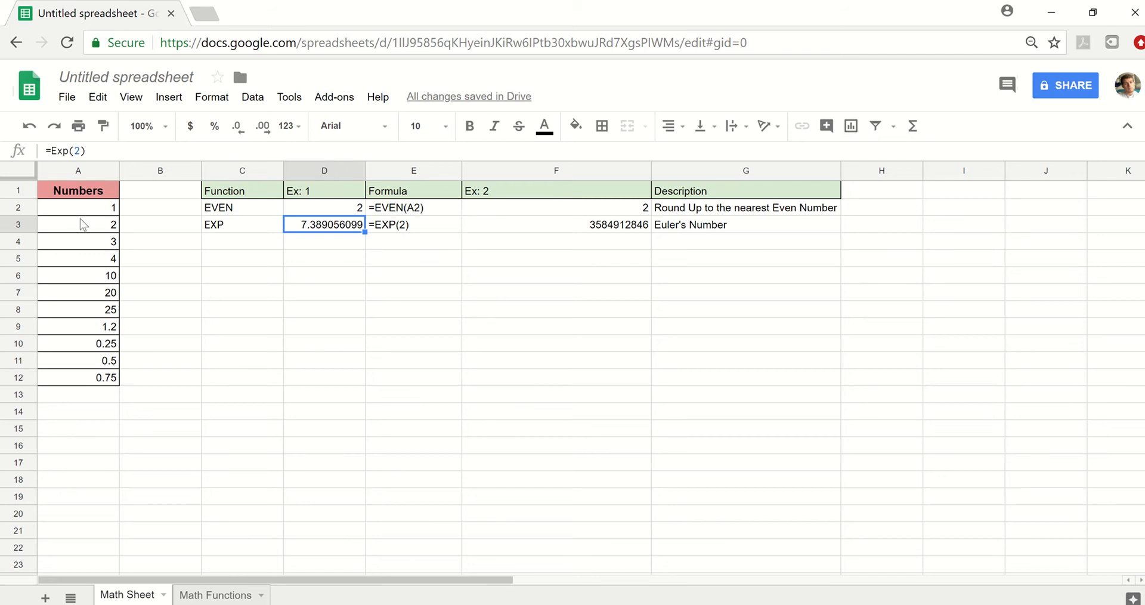
left_click(410, 227)
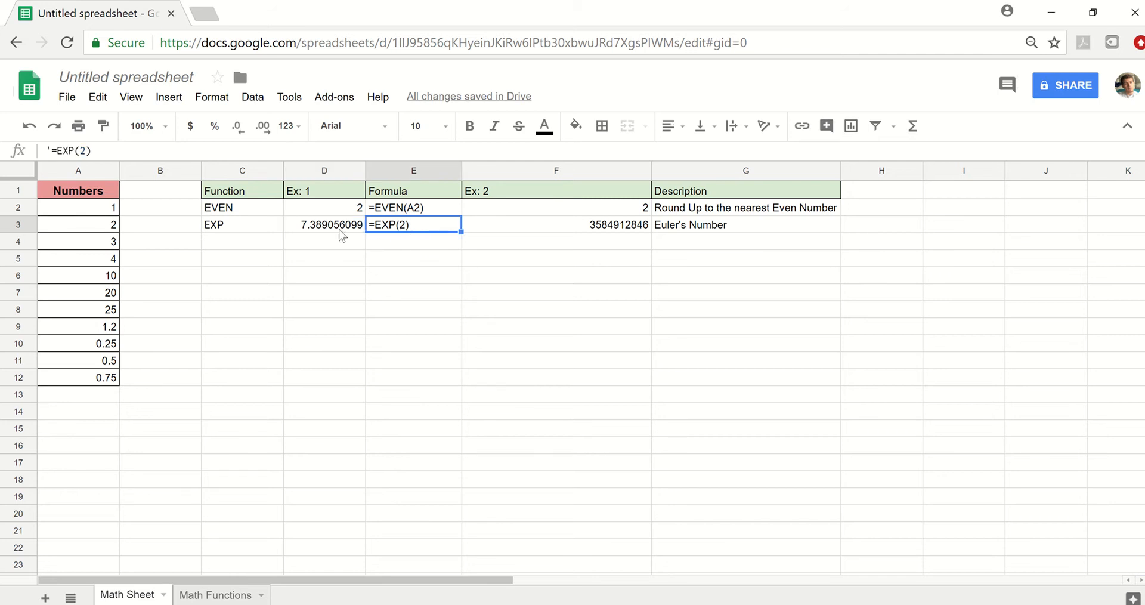
left_click(546, 227)
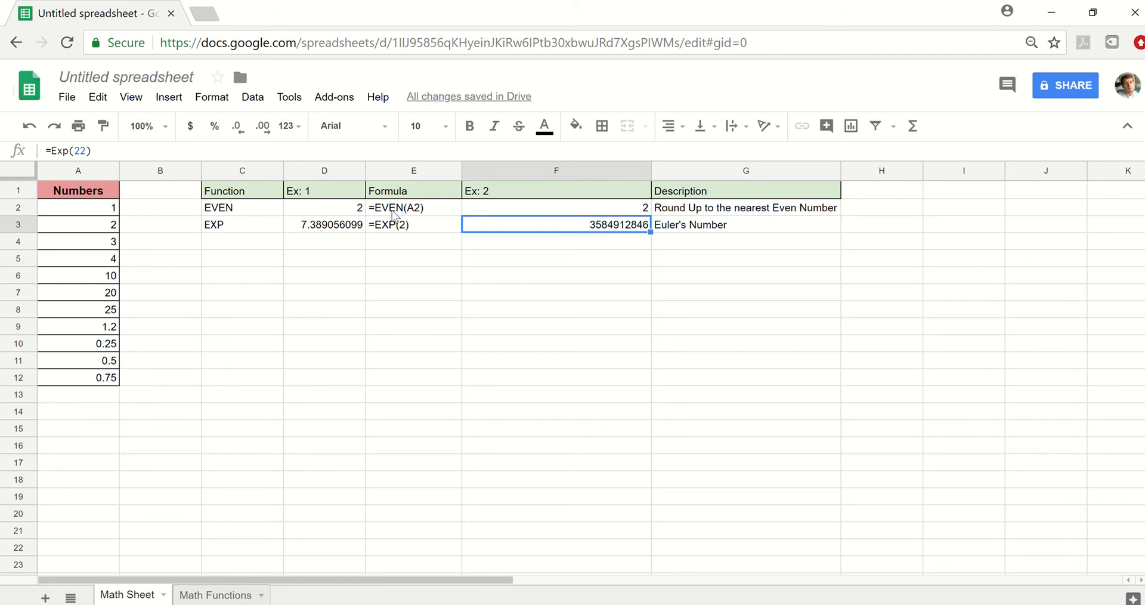
Change the EXP example formula in D3 to reference a cell, making it =Exp(A2)
left_click(343, 229)
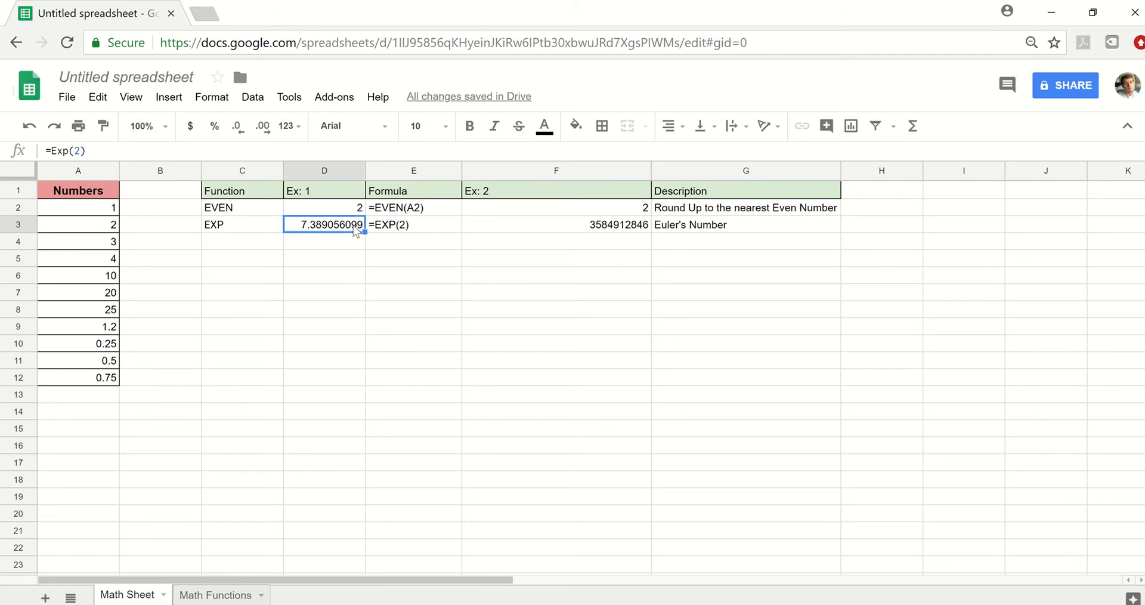
left_click(69, 150)
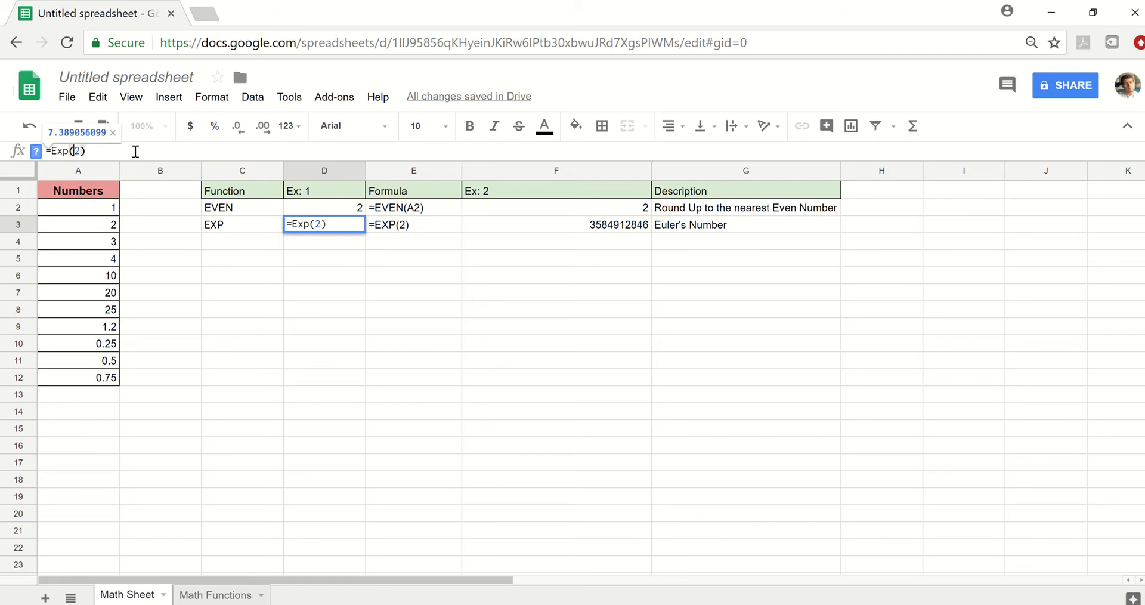
type("A")
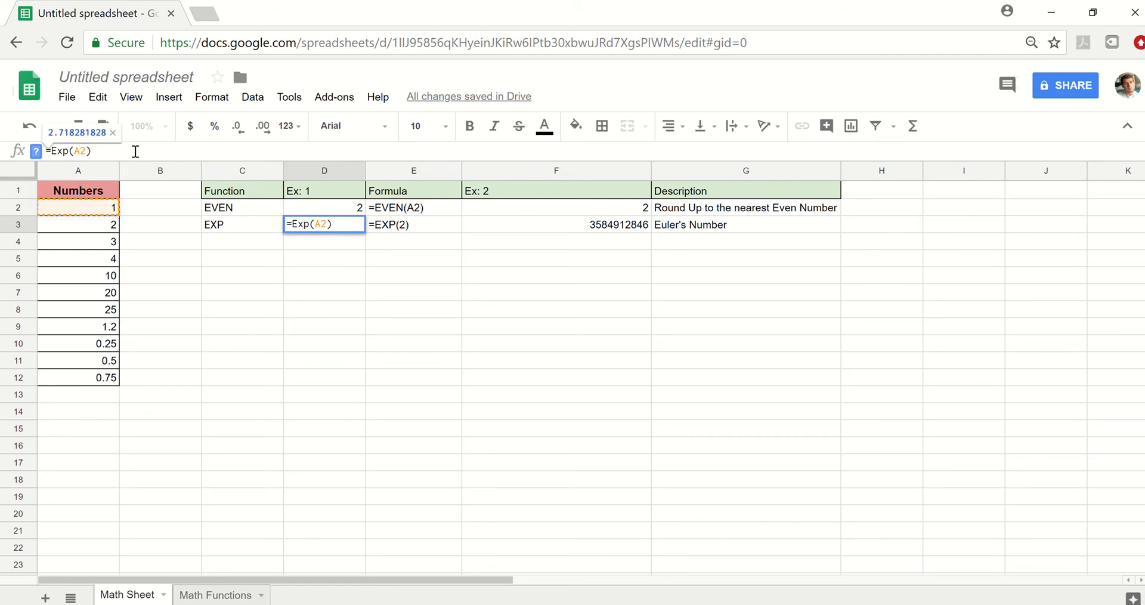
key("Return")
key("Up")
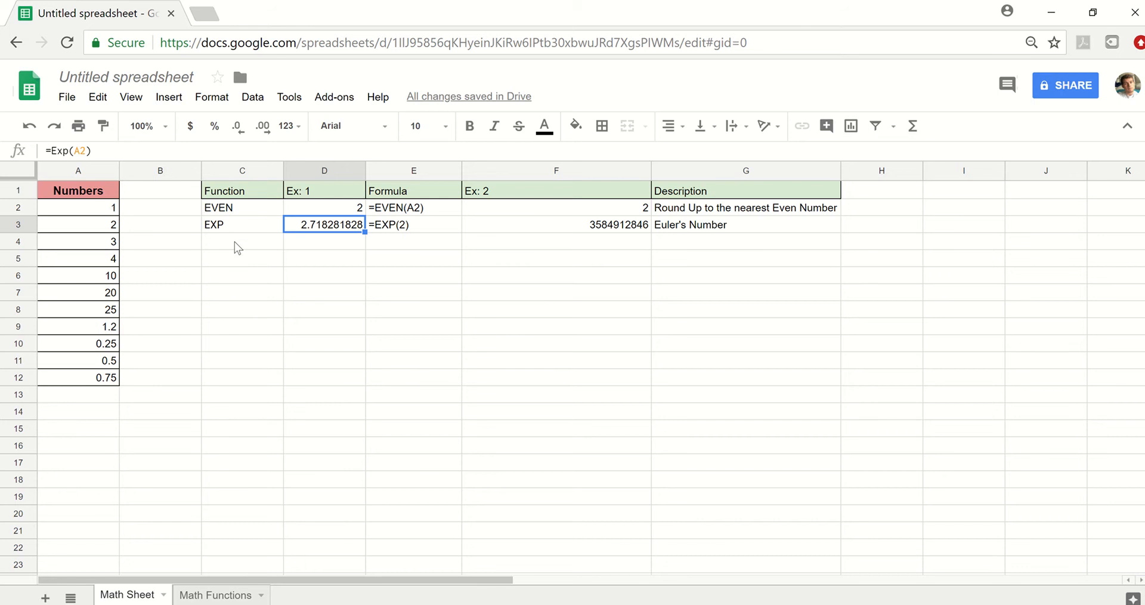
Set the text color of the hidden FACT row, C4:G4, to black
left_click_drag(235, 241, 708, 234)
left_click(708, 234)
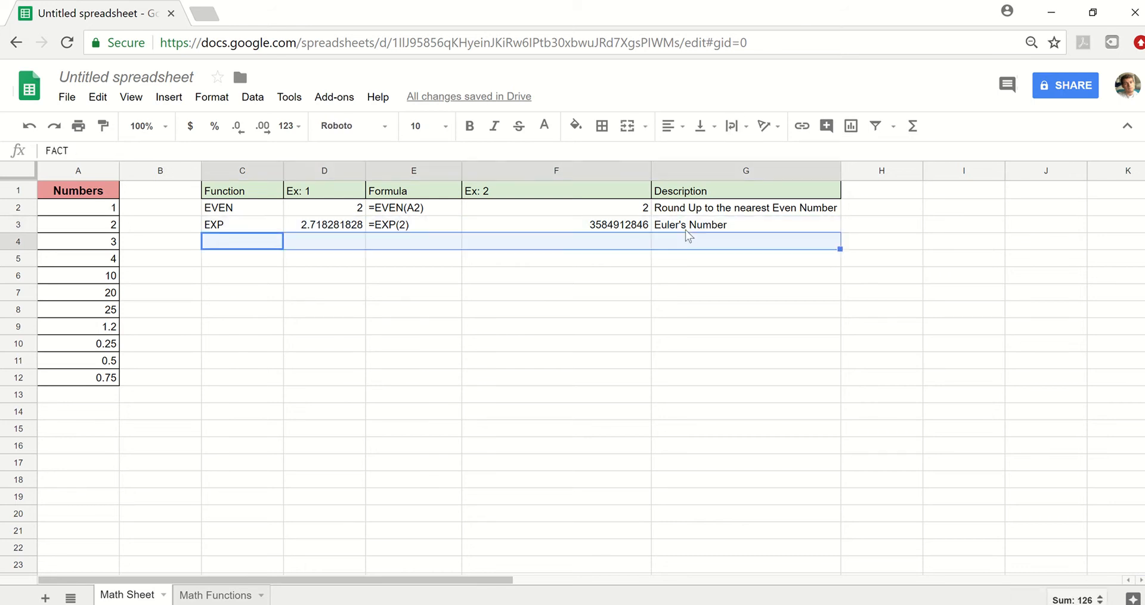
left_click(544, 125)
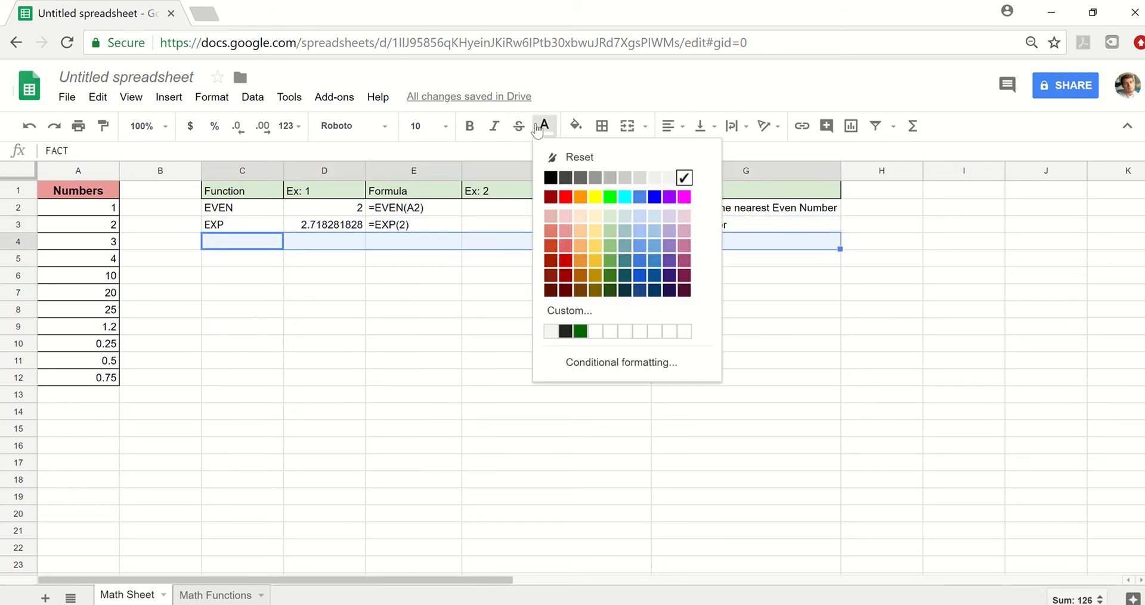
left_click(552, 176)
left_click(248, 227)
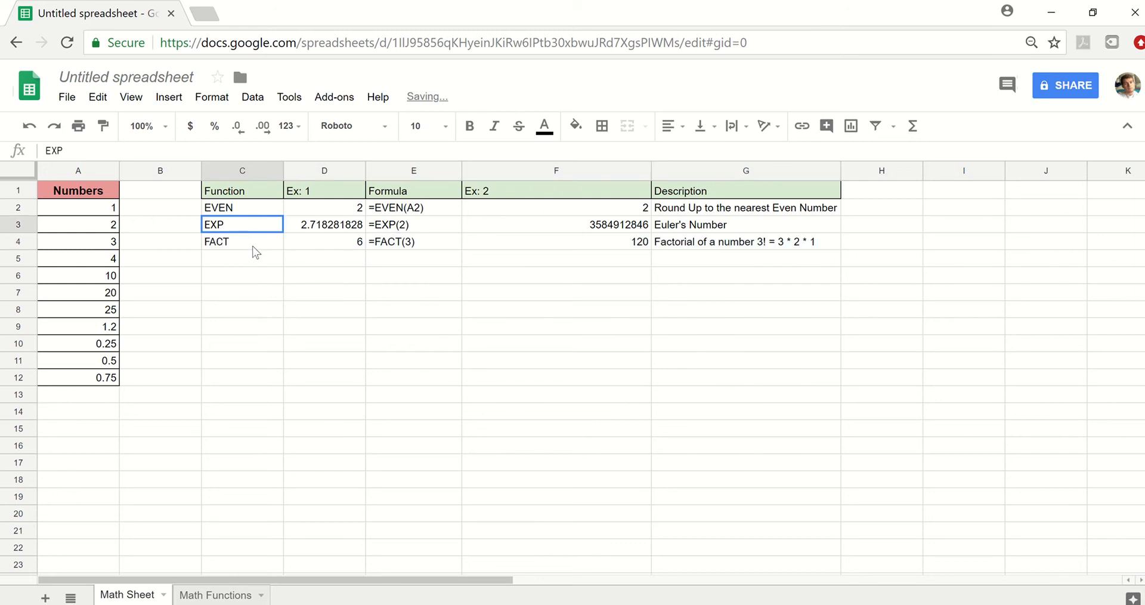
Examine the FACT row's example formulas in D4 and F4 and its description in G4
left_click(253, 245)
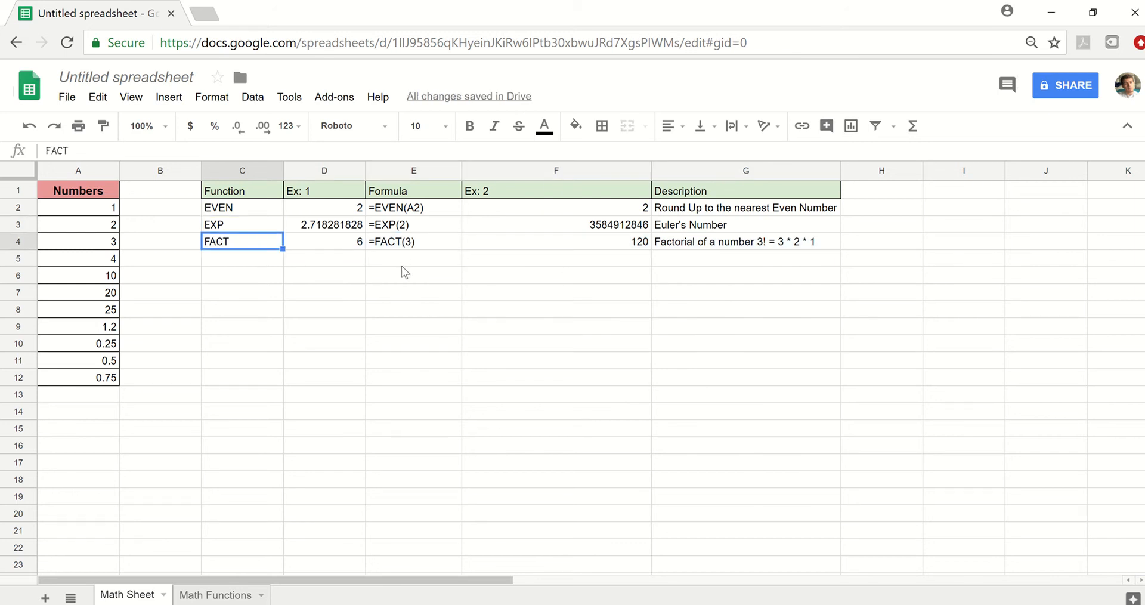
left_click(347, 242)
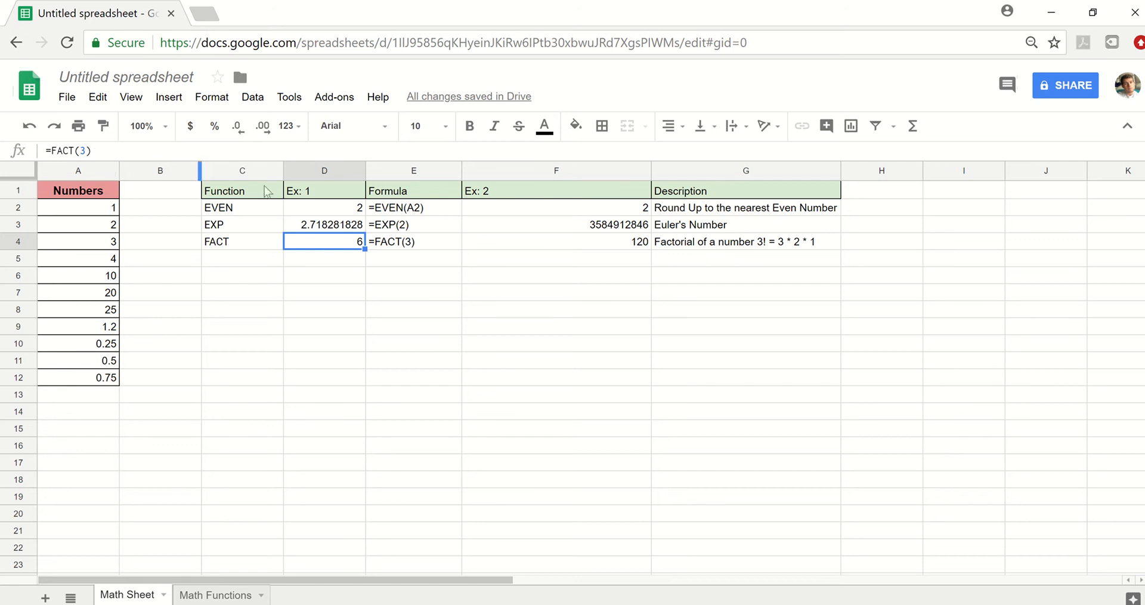
left_click(347, 276)
left_click(342, 242)
left_click(510, 247)
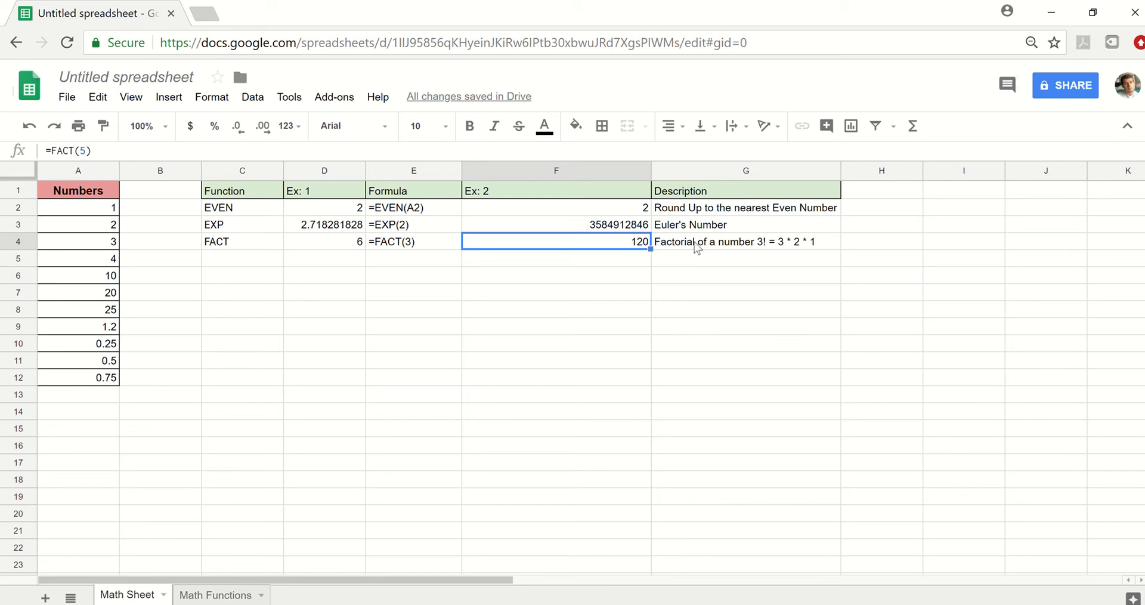
left_click(760, 246)
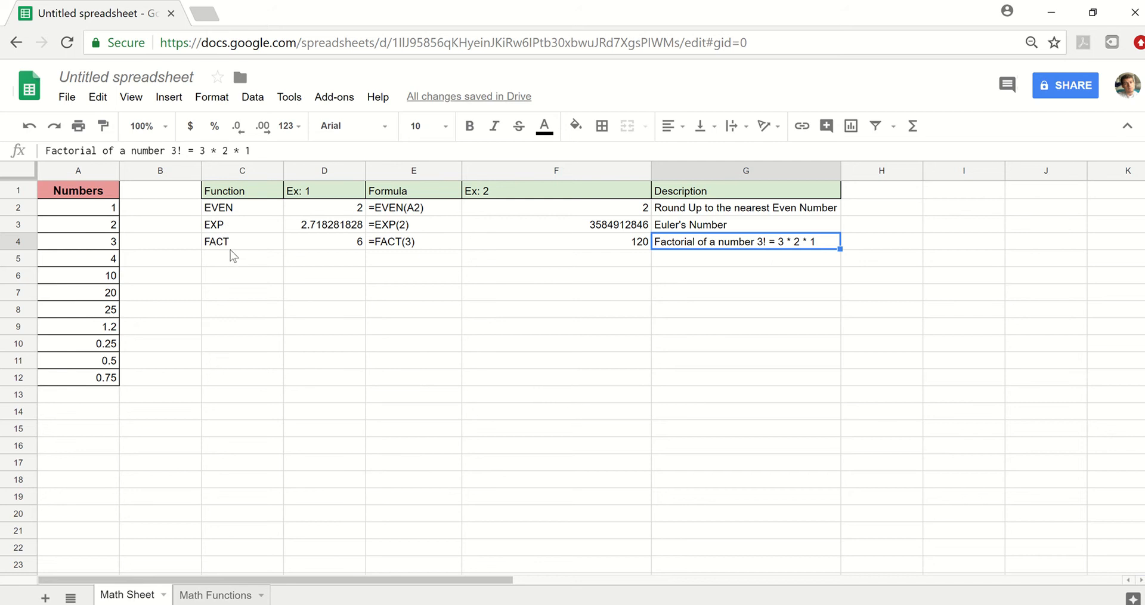
Set the text color of the hidden FACTDOUBLE row, C5:G5, to black
left_click_drag(230, 260, 678, 261)
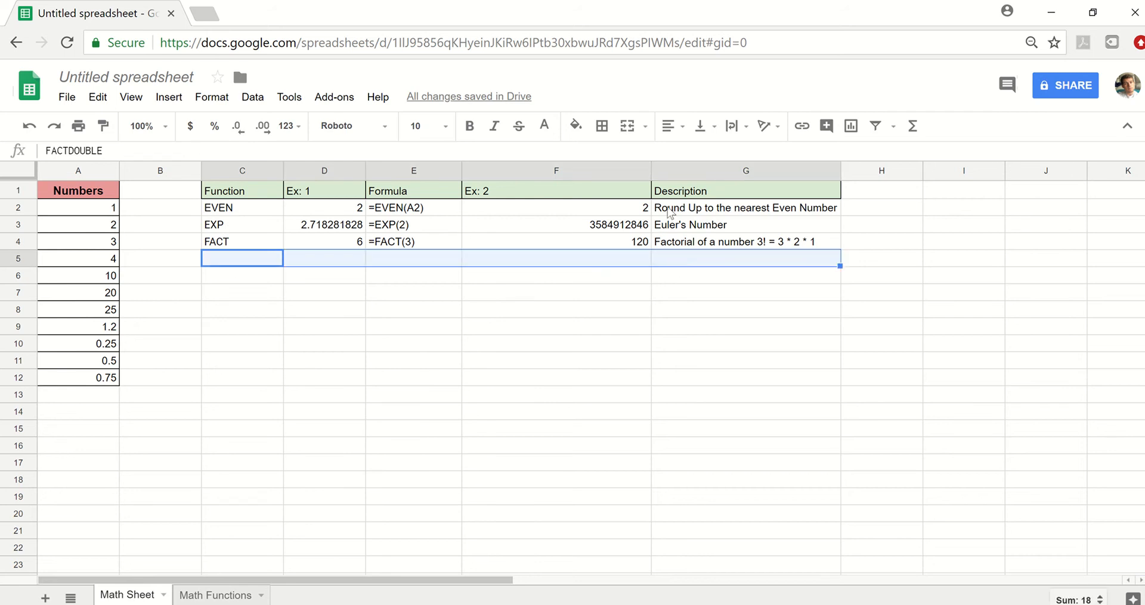
left_click(541, 130)
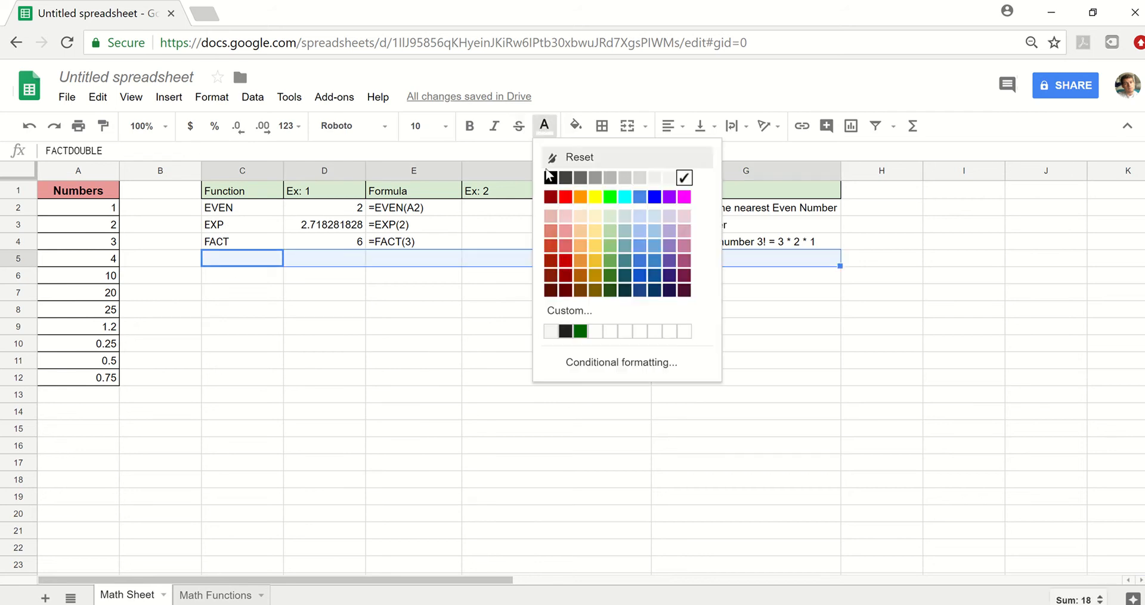
left_click(545, 176)
left_click(258, 277)
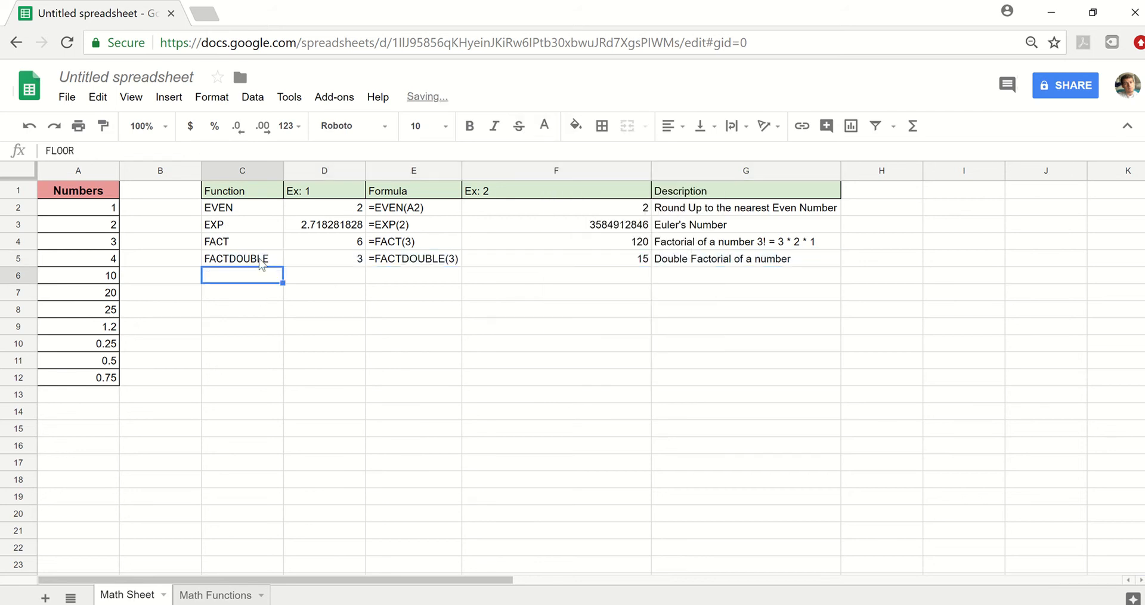
Examine the FACTDOUBLE row's example formula in D5 and its description in G5
left_click(263, 261)
left_click(336, 260)
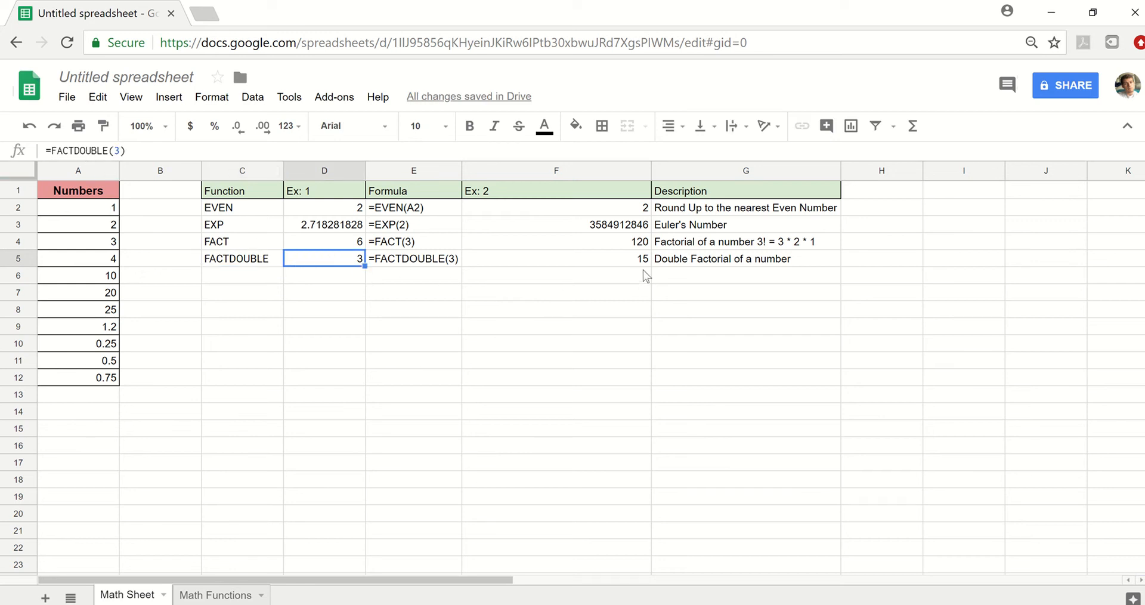
left_click(685, 264)
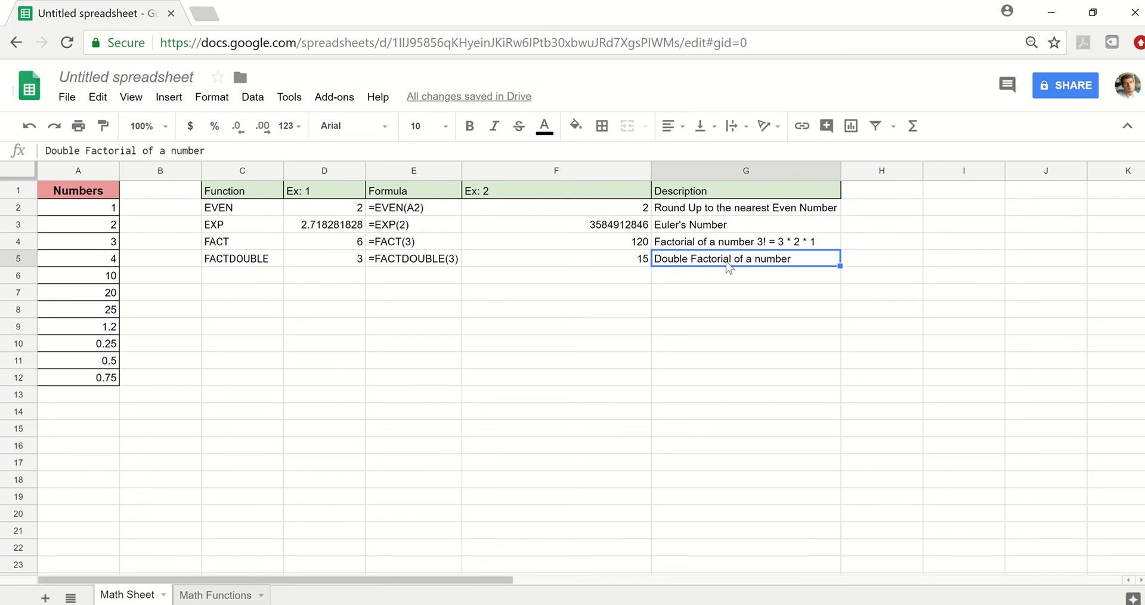
left_click(241, 263)
Set the text color of the hidden FLOOR row, C6:G6, to black
left_click_drag(238, 273, 688, 280)
left_click(544, 126)
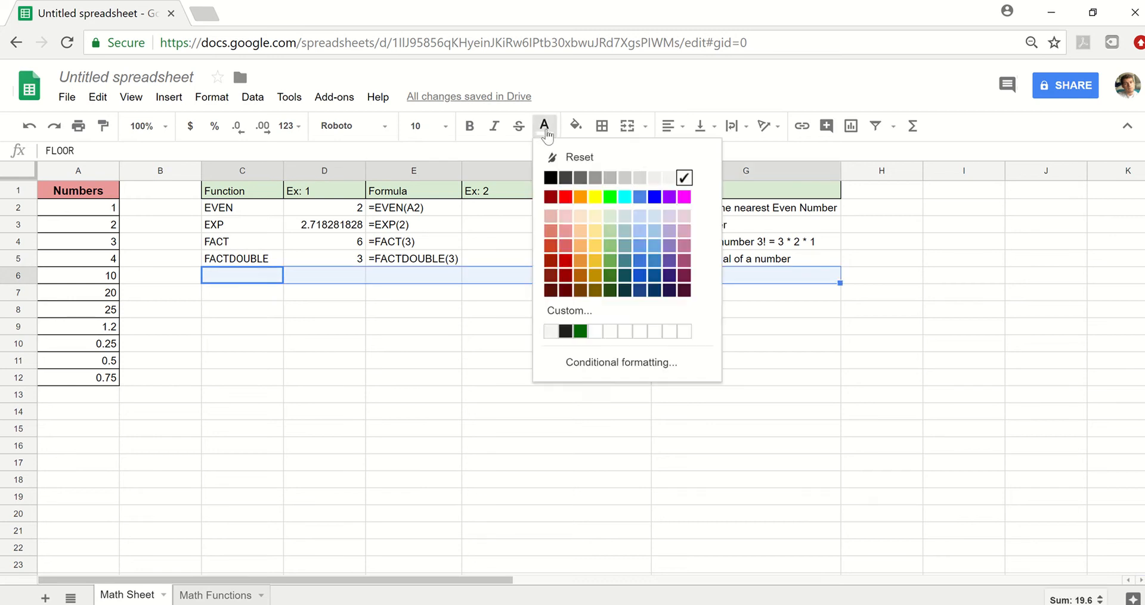
left_click(551, 177)
Examine the FLOOR example formulas in D6 and F6 and the source number in A12
left_click(261, 279)
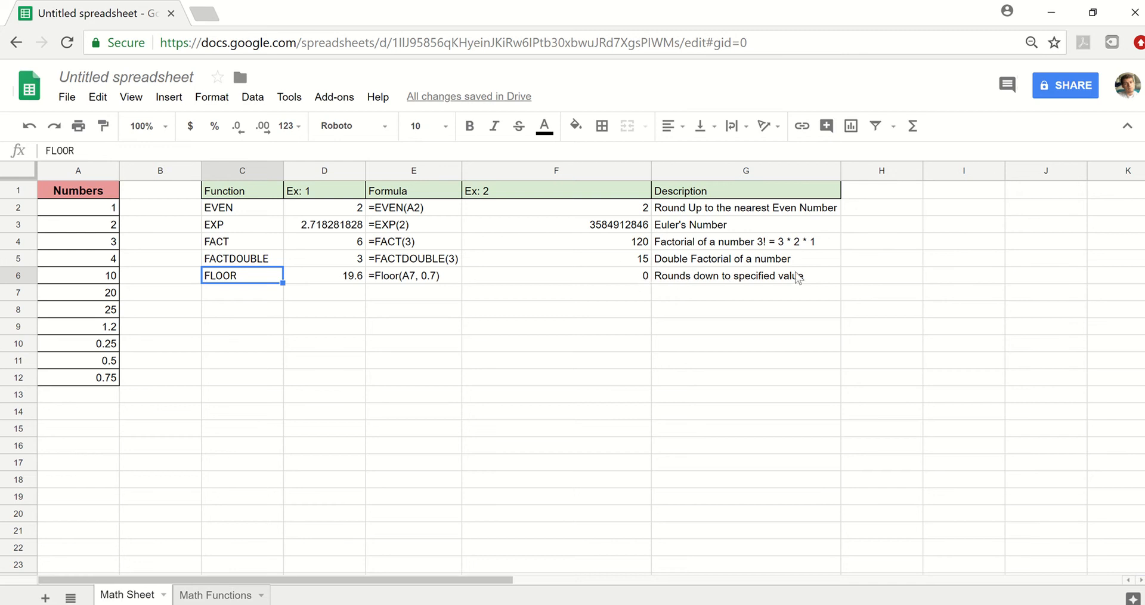
left_click(310, 280)
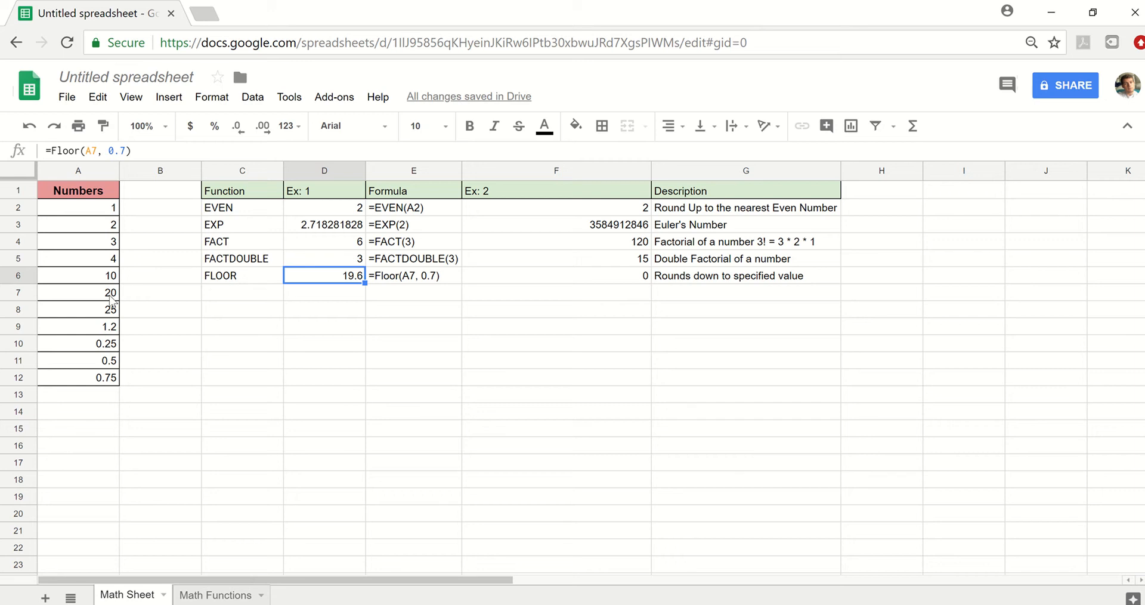
left_click(412, 278)
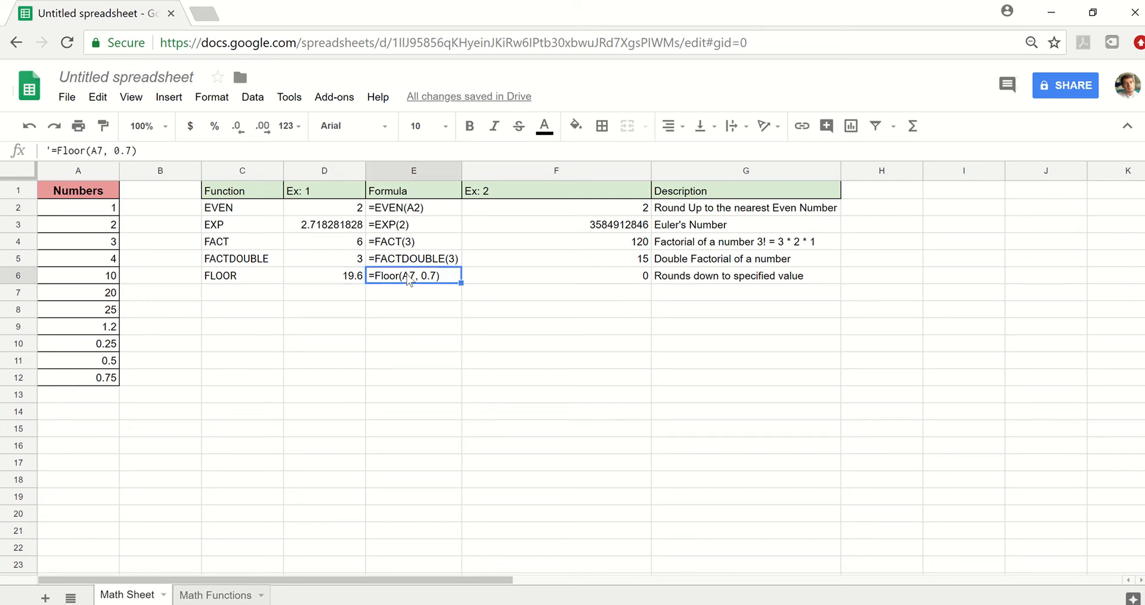
left_click(487, 284)
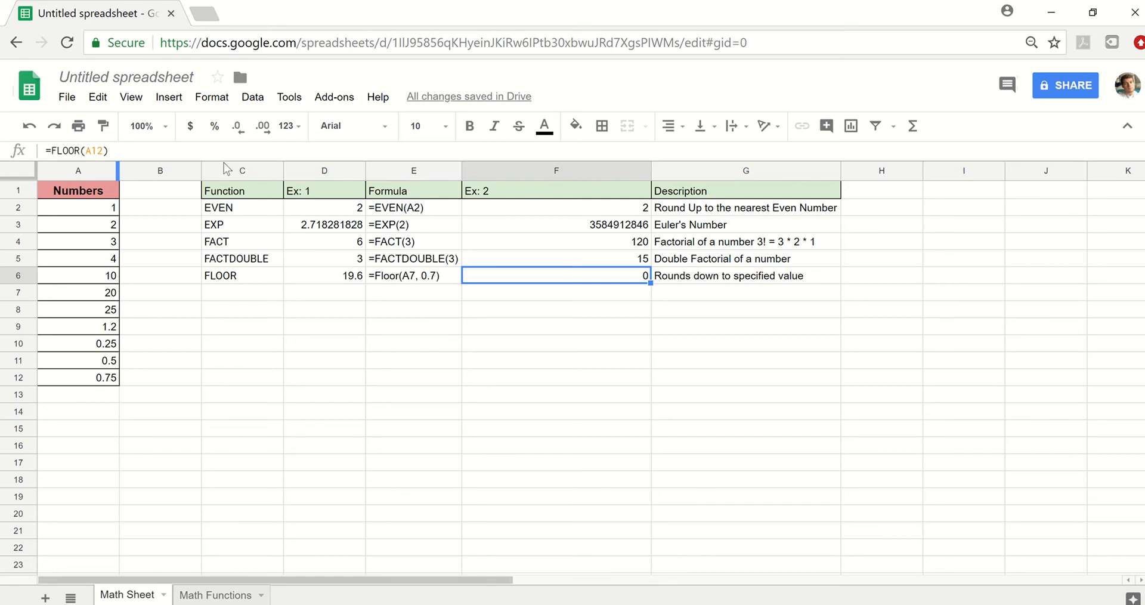
left_click_drag(100, 258, 53, 390)
right_click(53, 390)
left_click(124, 363)
left_click(108, 378)
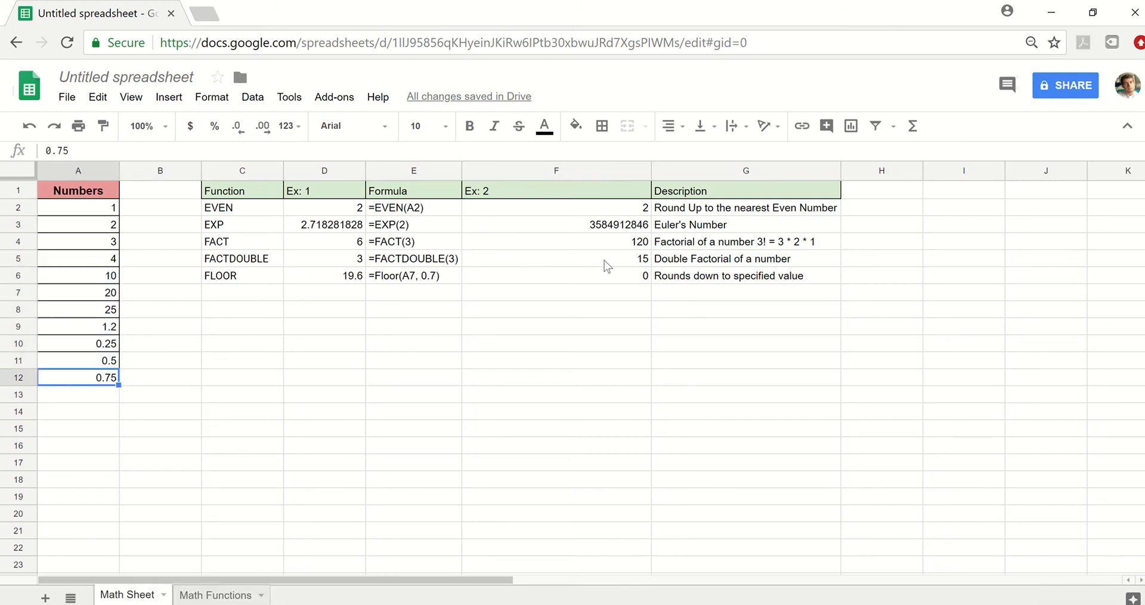
Set the text color of the hidden INT row, C7:G7, to black
left_click(515, 276)
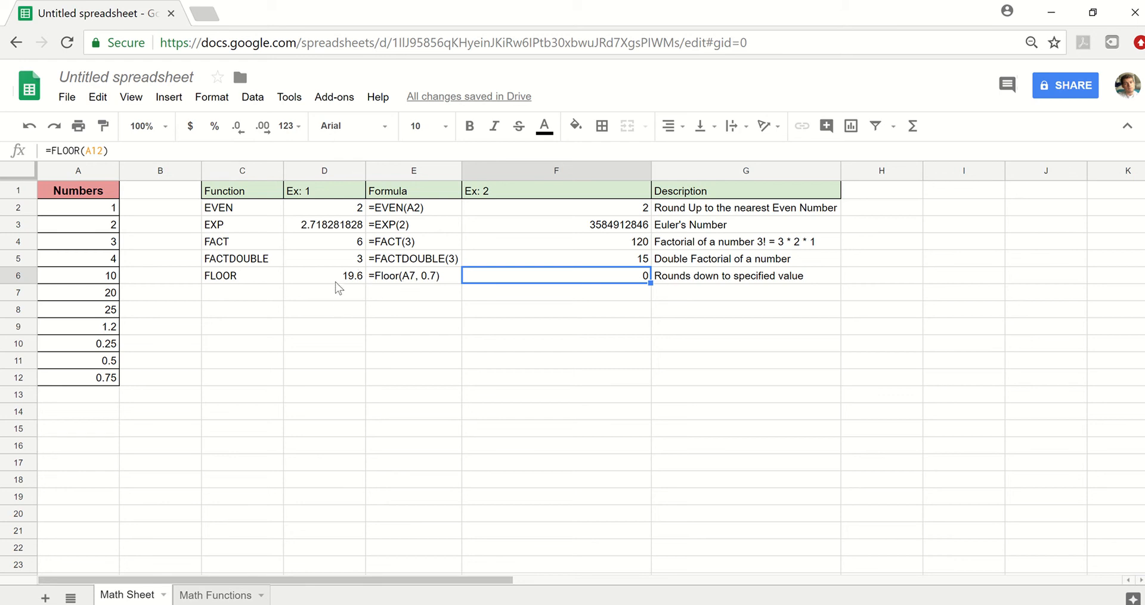
left_click(277, 290)
left_click_drag(399, 299, 777, 302)
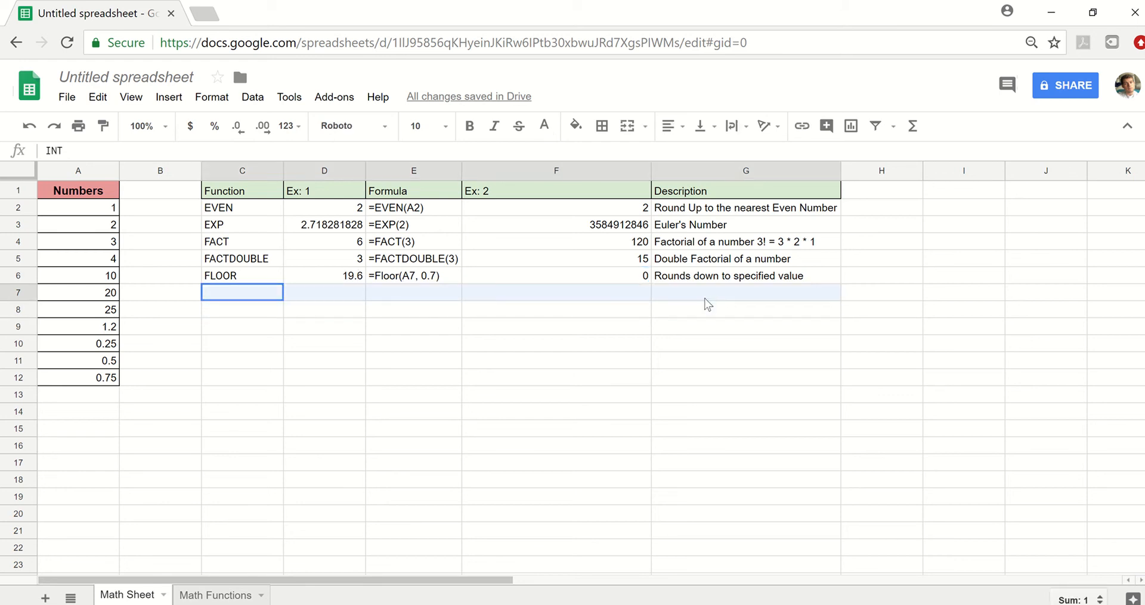
left_click(544, 126)
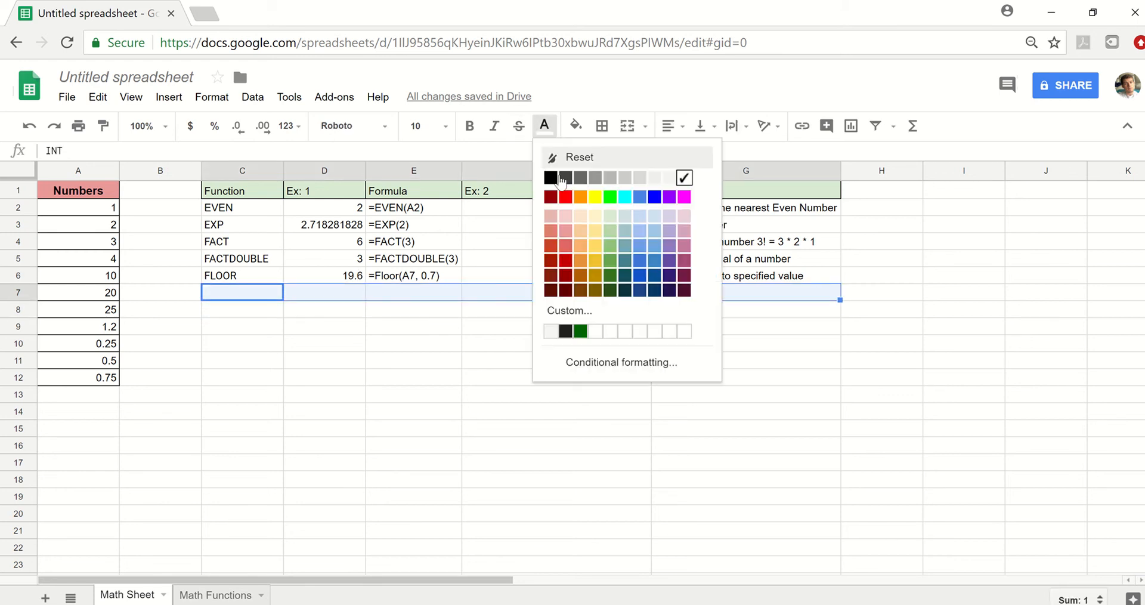
left_click(547, 179)
Examine the INT example formulas in D7 and F7 and compare them with the FLOOR formula in E6
left_click(368, 292)
left_click(256, 288)
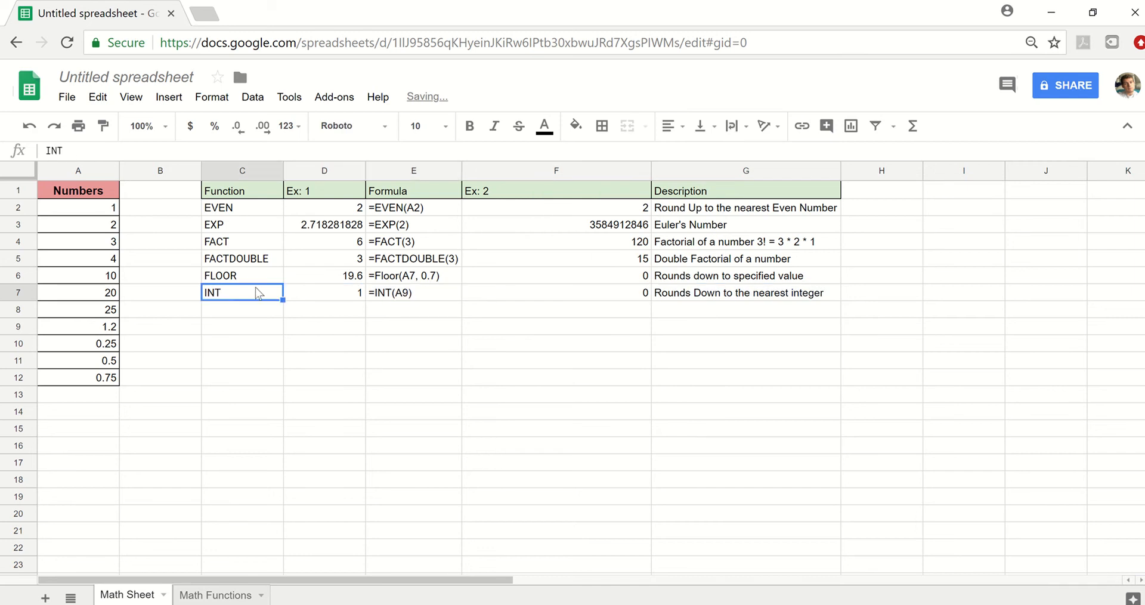
left_click(300, 293)
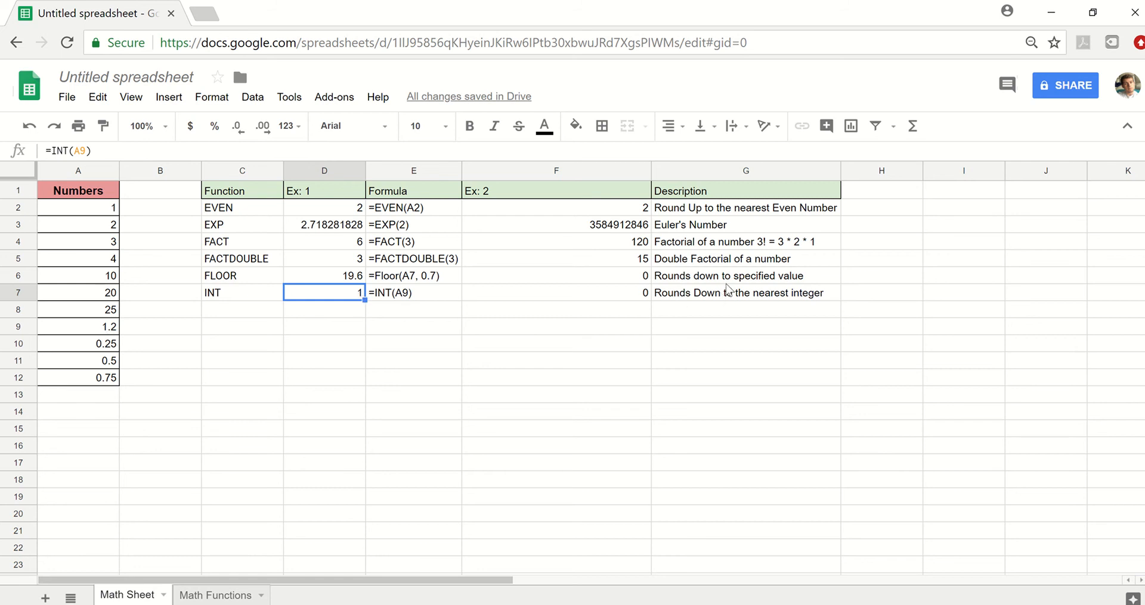
left_click(408, 278)
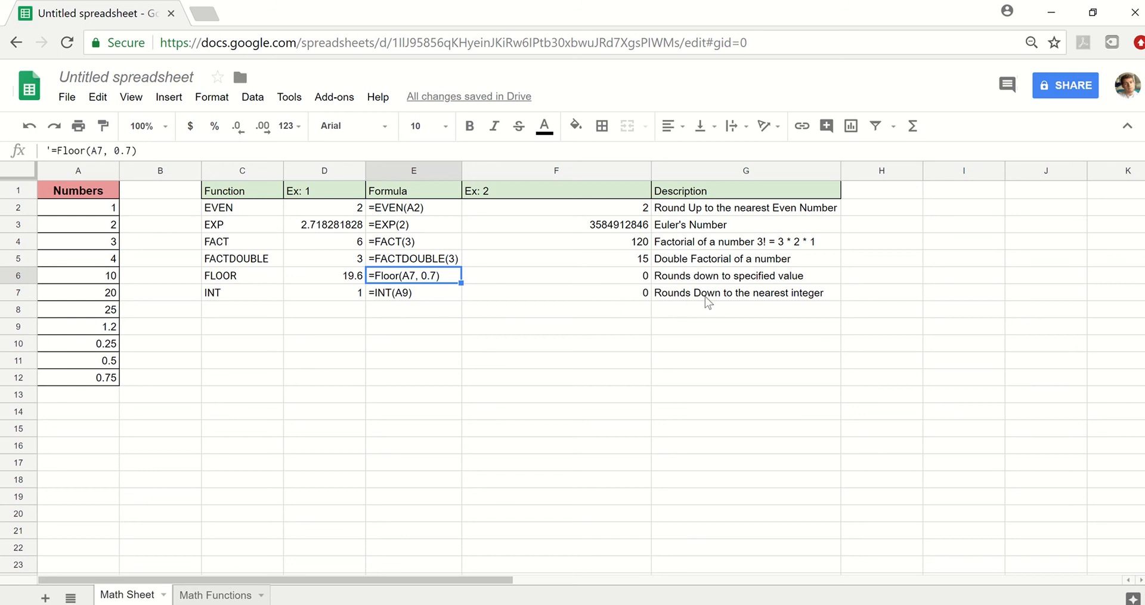
left_click(503, 294)
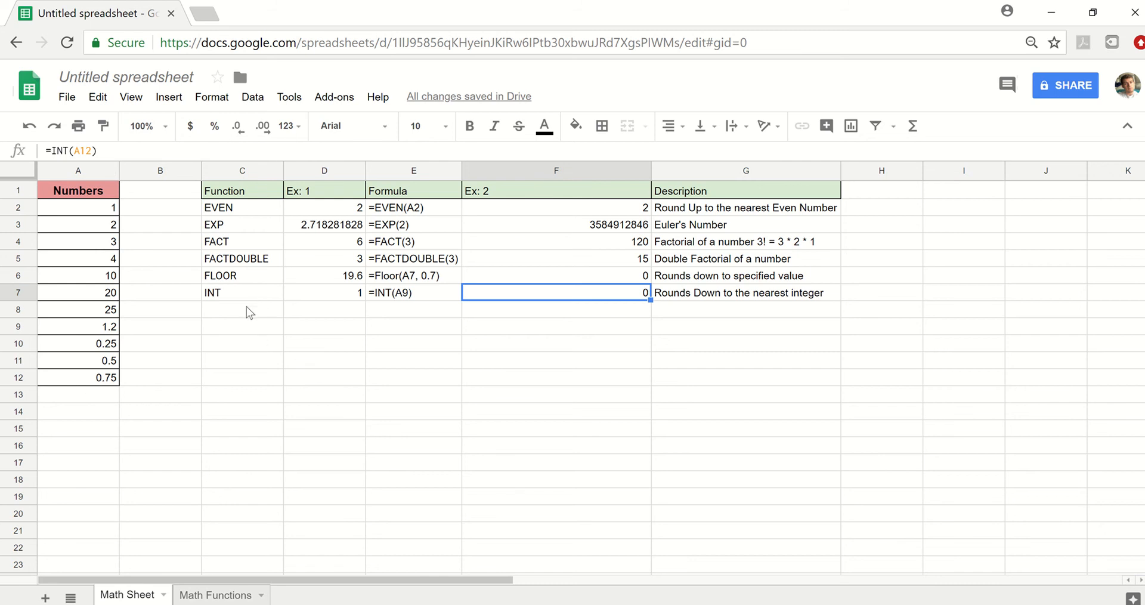
Set the text color of the hidden ISEVEN row, C8:G8, to black
left_click_drag(246, 306, 685, 311)
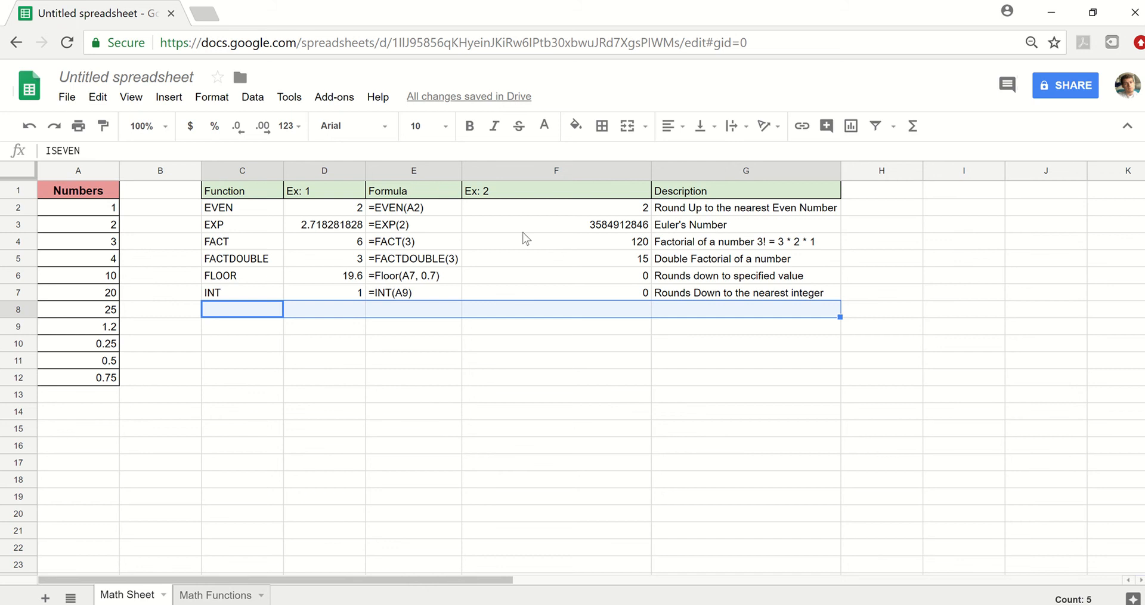
left_click(544, 127)
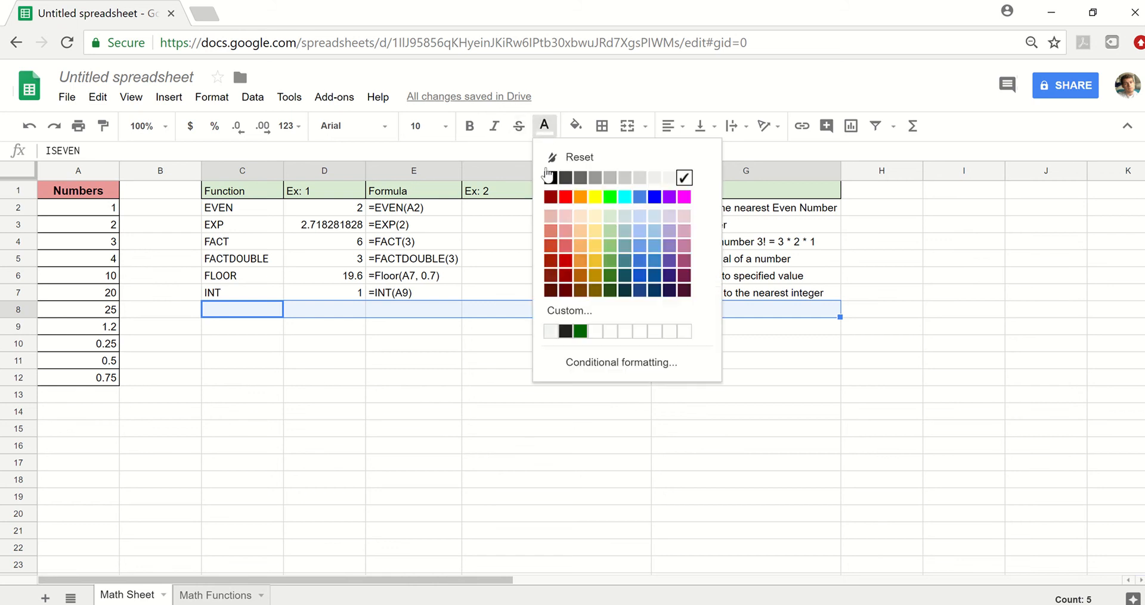
left_click(549, 178)
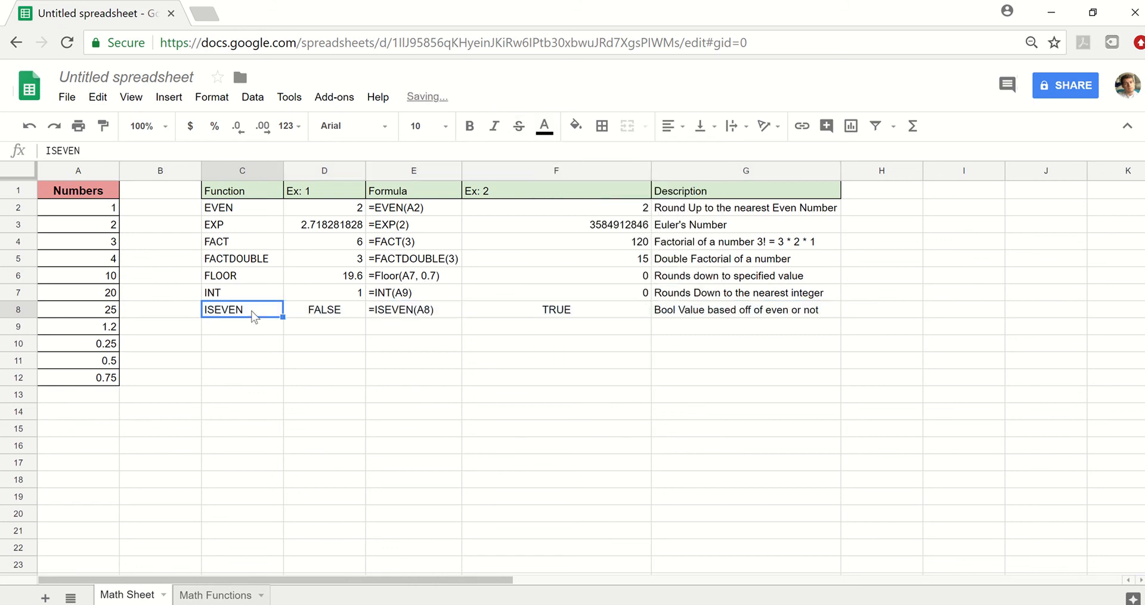
Set the text color of the hidden ISODD row, C9:G9, to black
left_click_drag(252, 322, 692, 328)
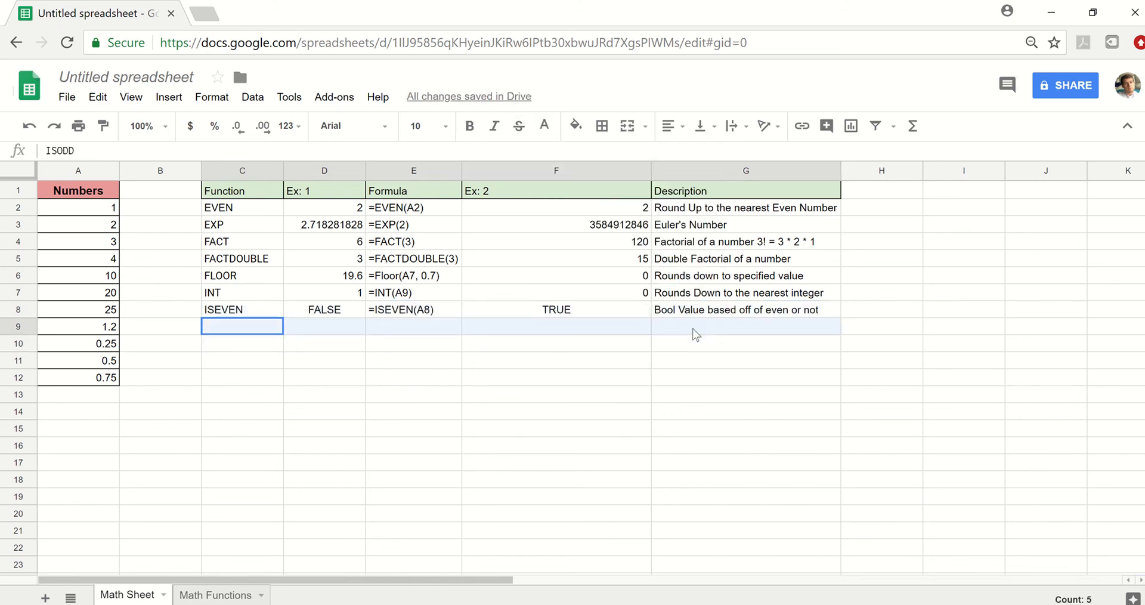
left_click(545, 127)
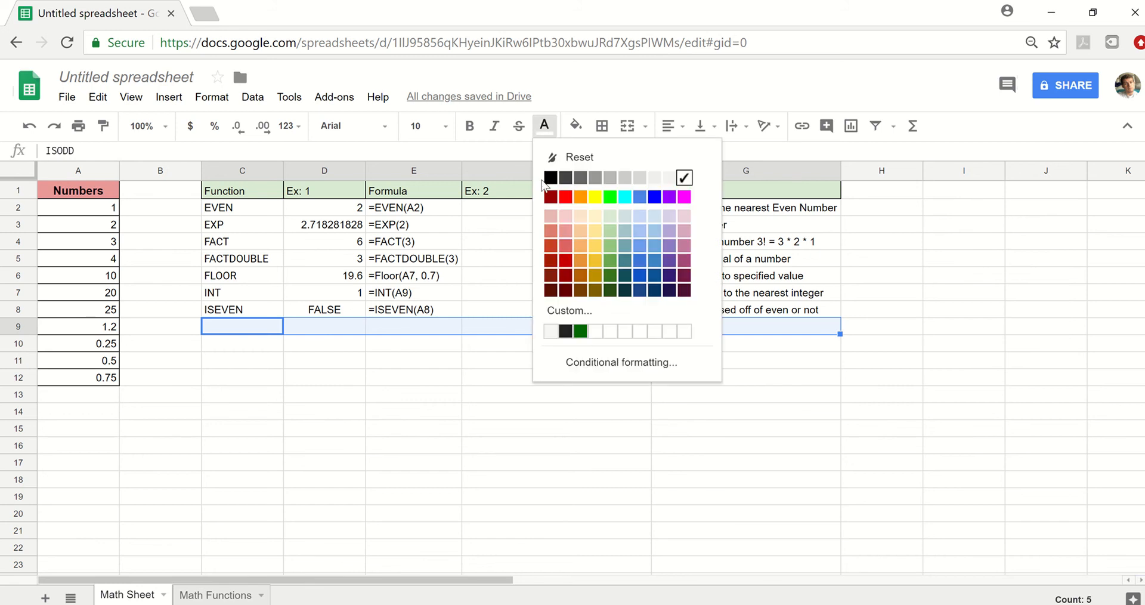
left_click(550, 178)
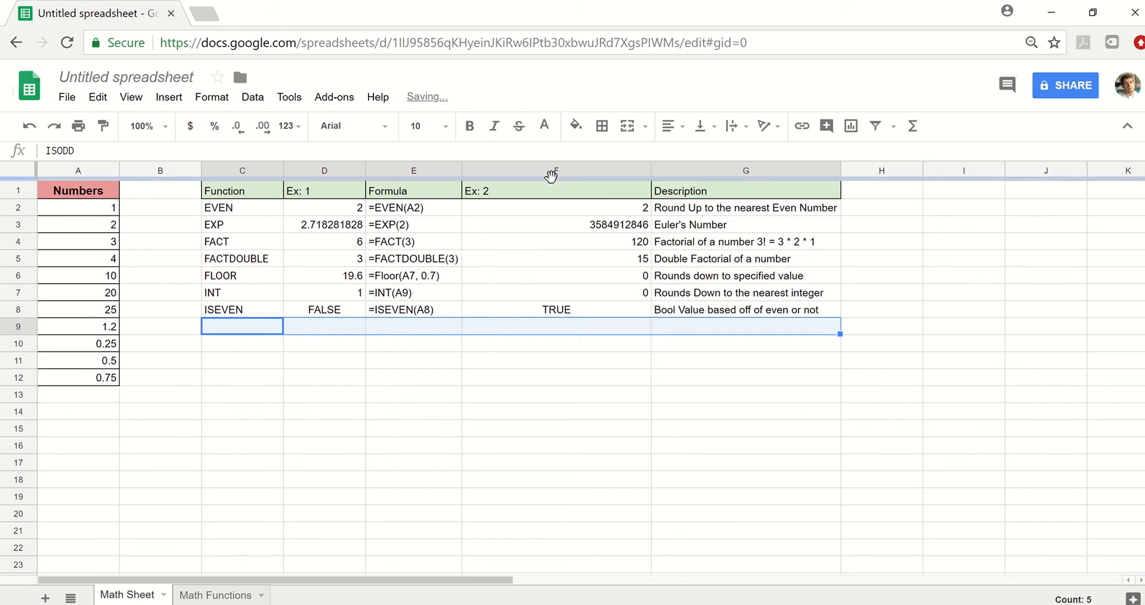
left_click(546, 129)
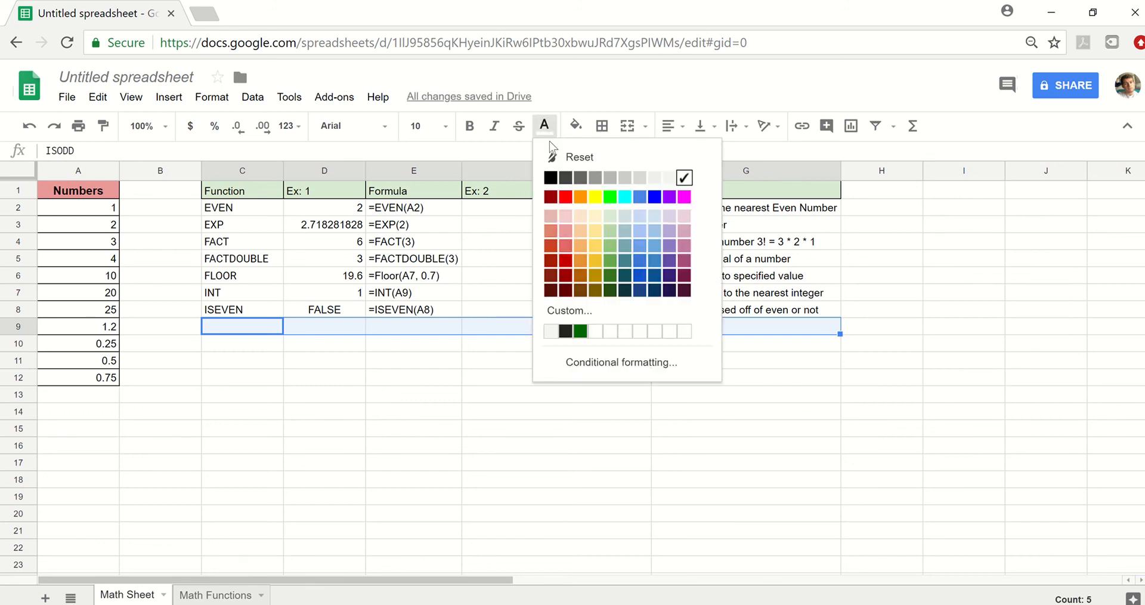
left_click(549, 178)
left_click(377, 391)
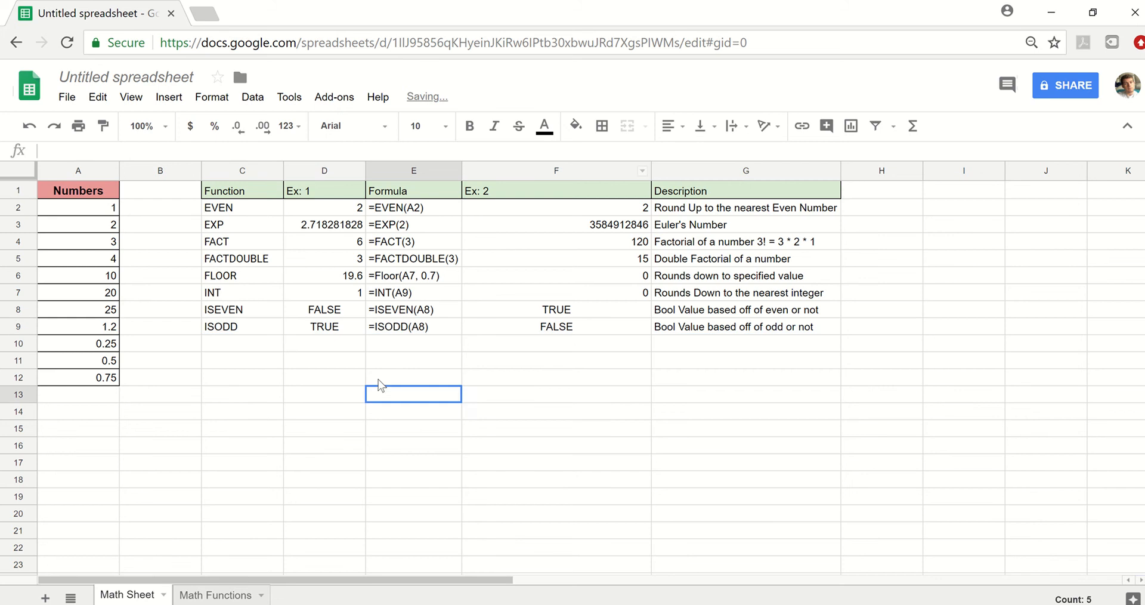
Examine the ISEVEN example formulas in D8 and F8 and the ISODD example formulas in D9 and F9
left_click(310, 311)
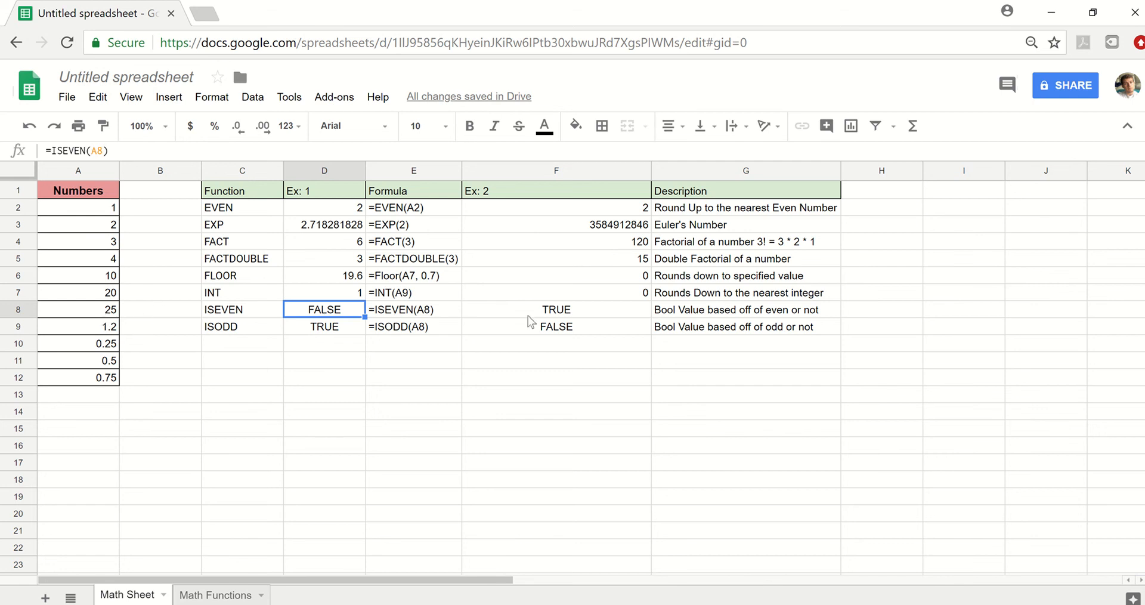
key("Return")
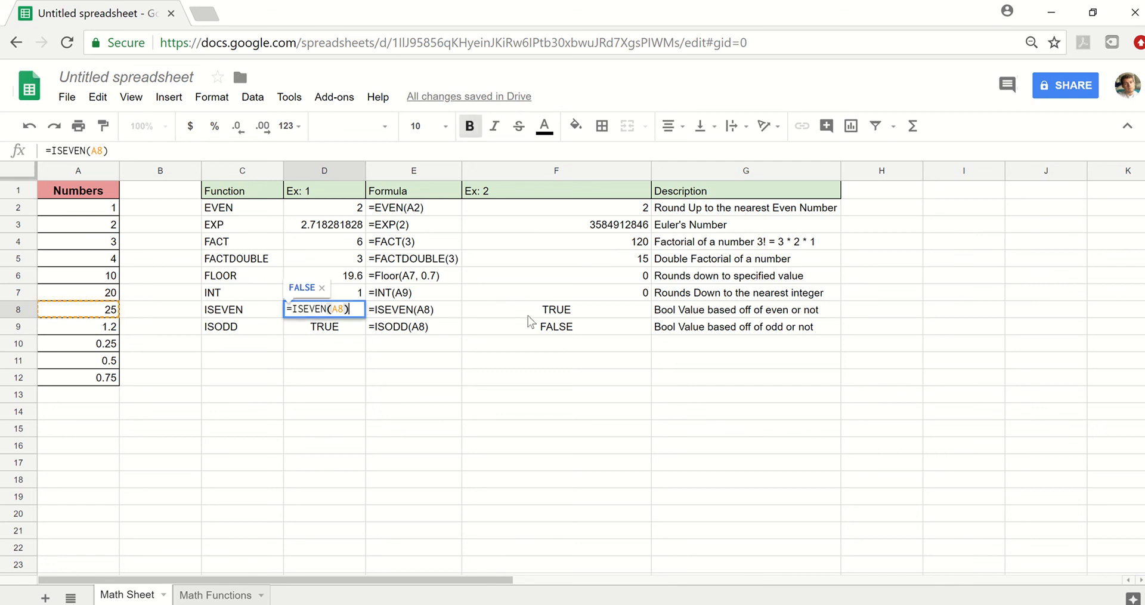
key("Return")
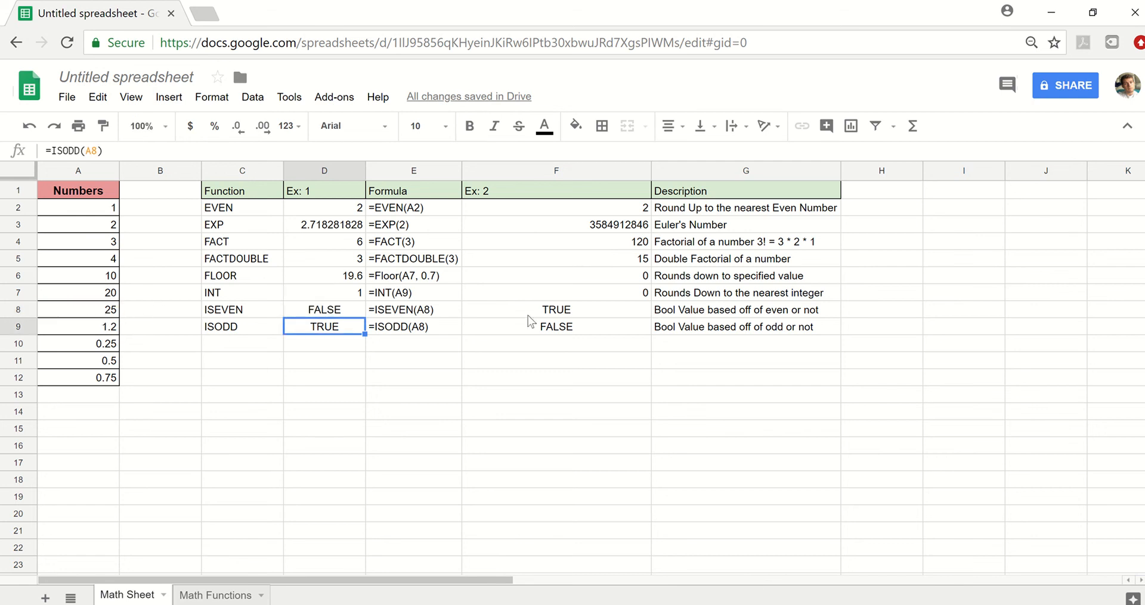
left_click(341, 311)
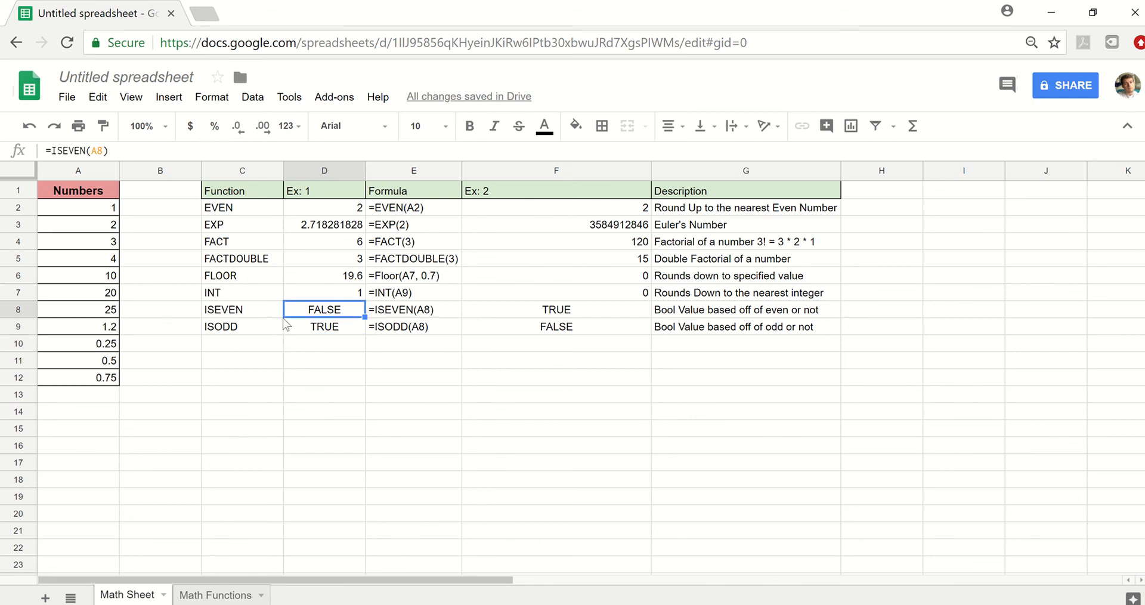
left_click(520, 315)
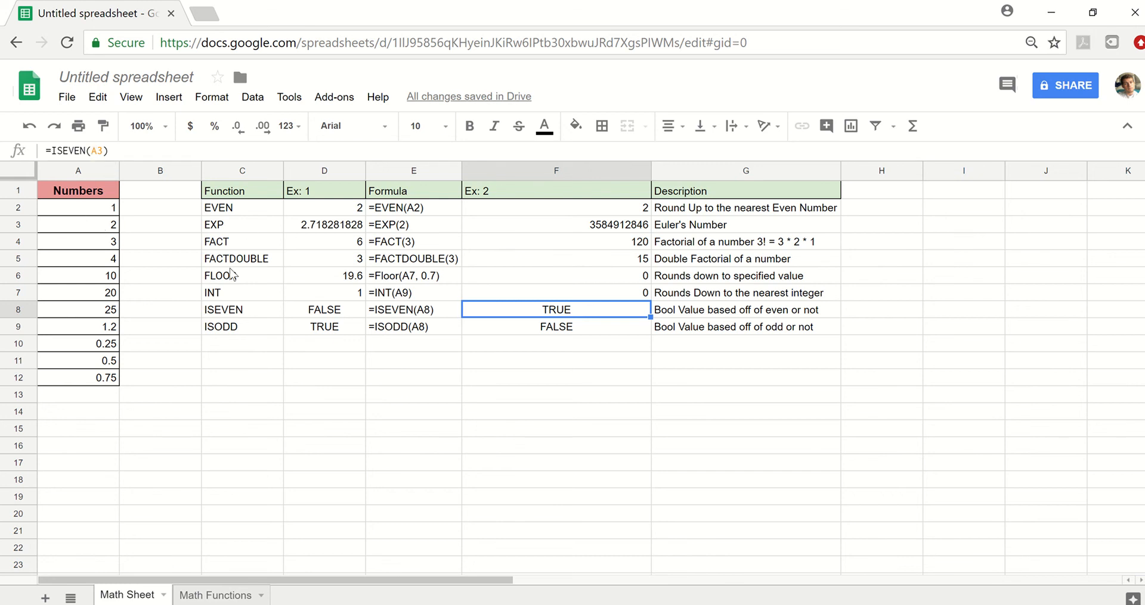
key("Return")
key("Return")
key("Left")
key("Left")
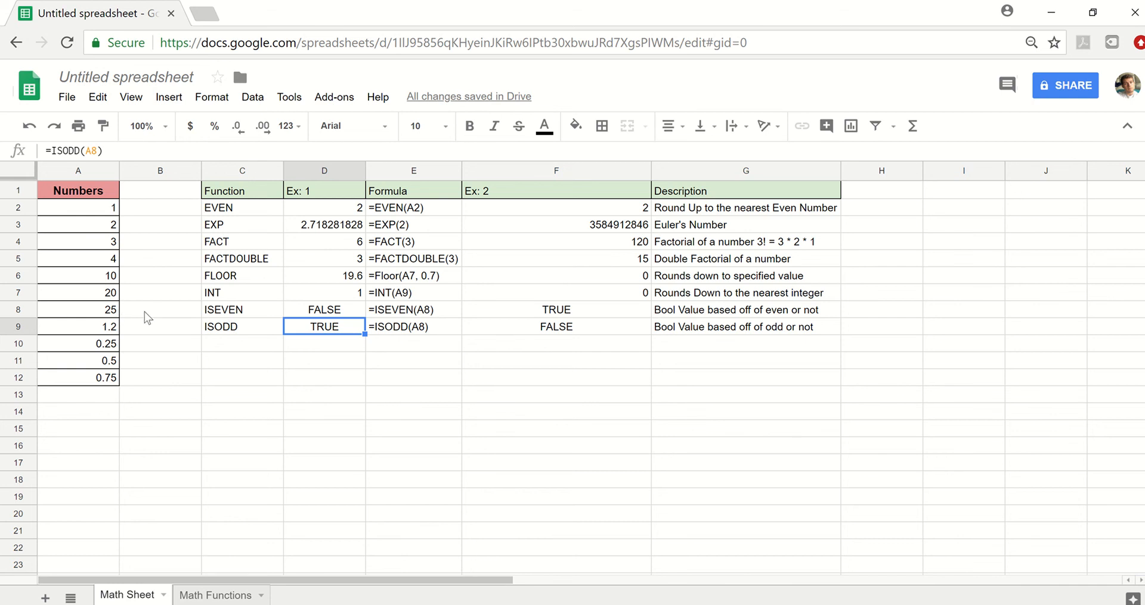
left_click(327, 313)
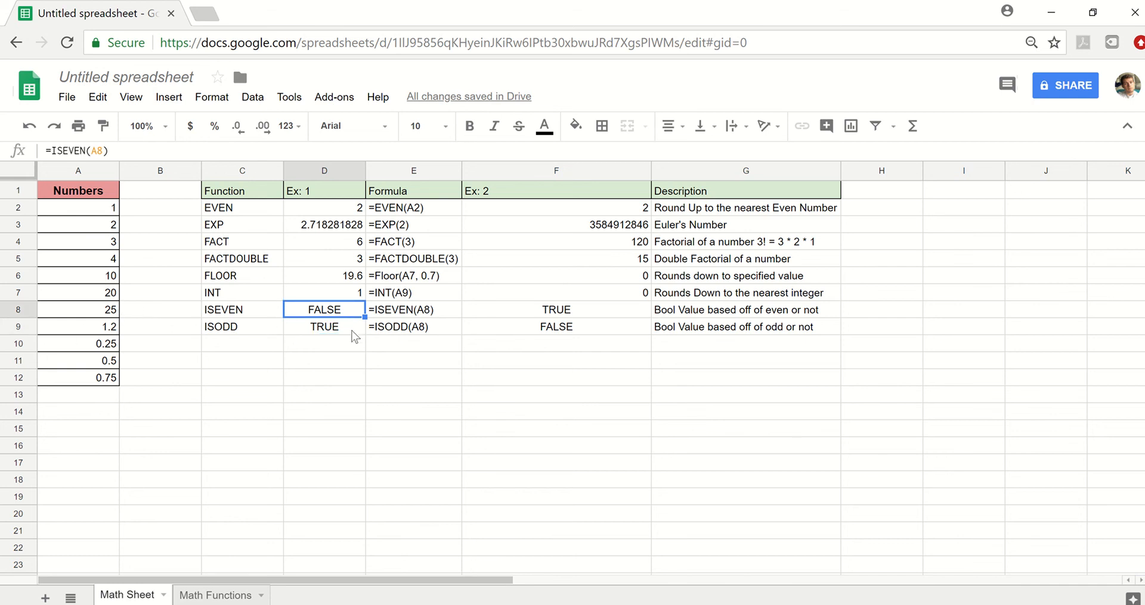
left_click(485, 330)
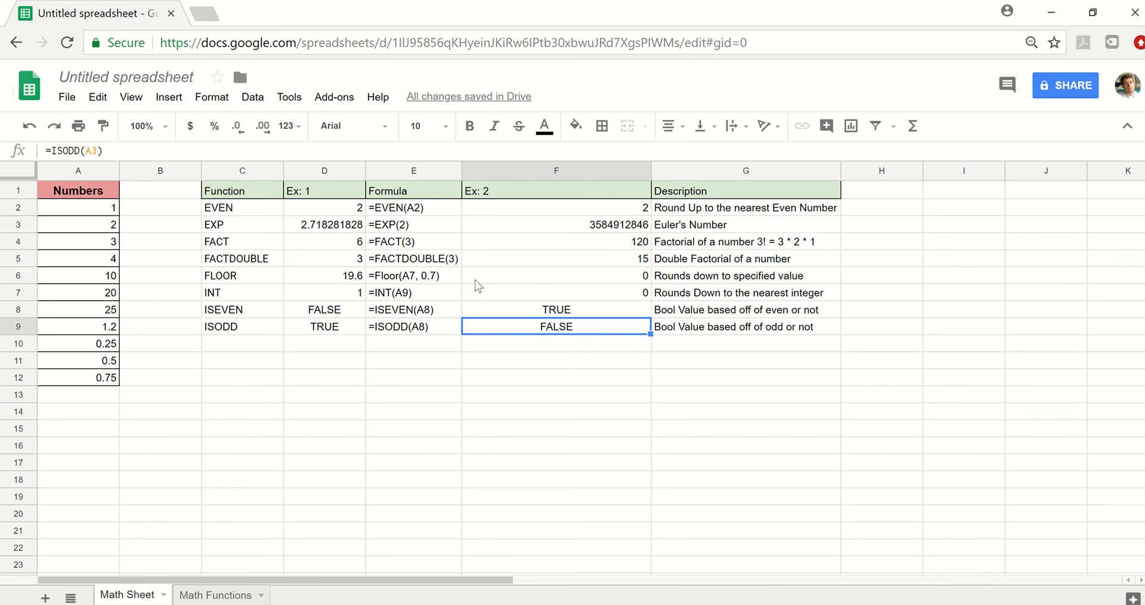
Set the text color of the hidden LN and LOG rows, C10:G11, to black
left_click_drag(228, 346, 688, 367)
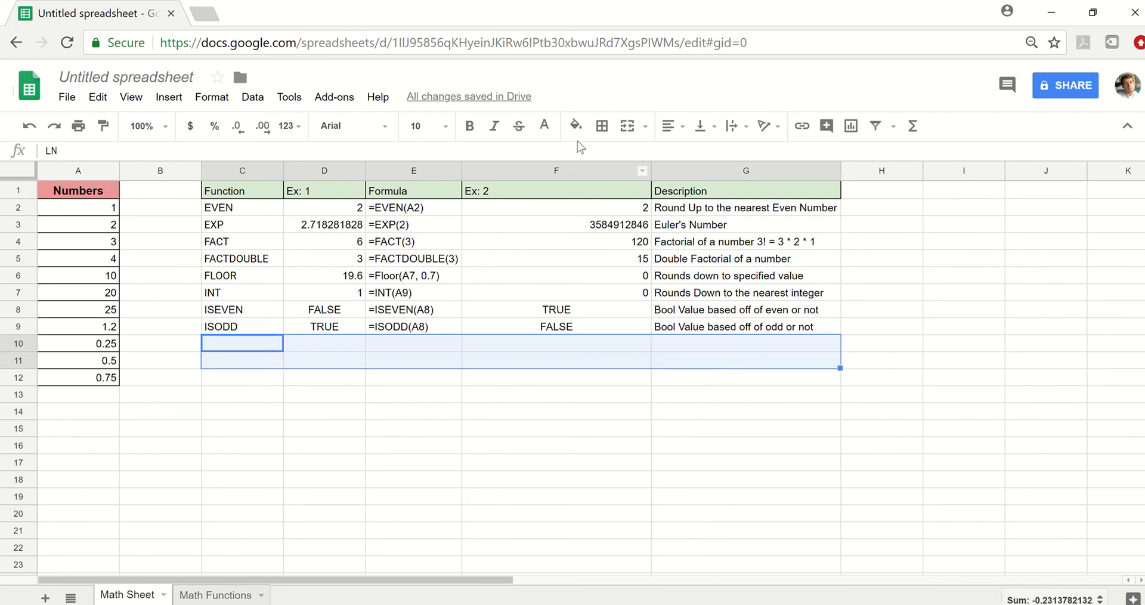
left_click(544, 125)
left_click(557, 175)
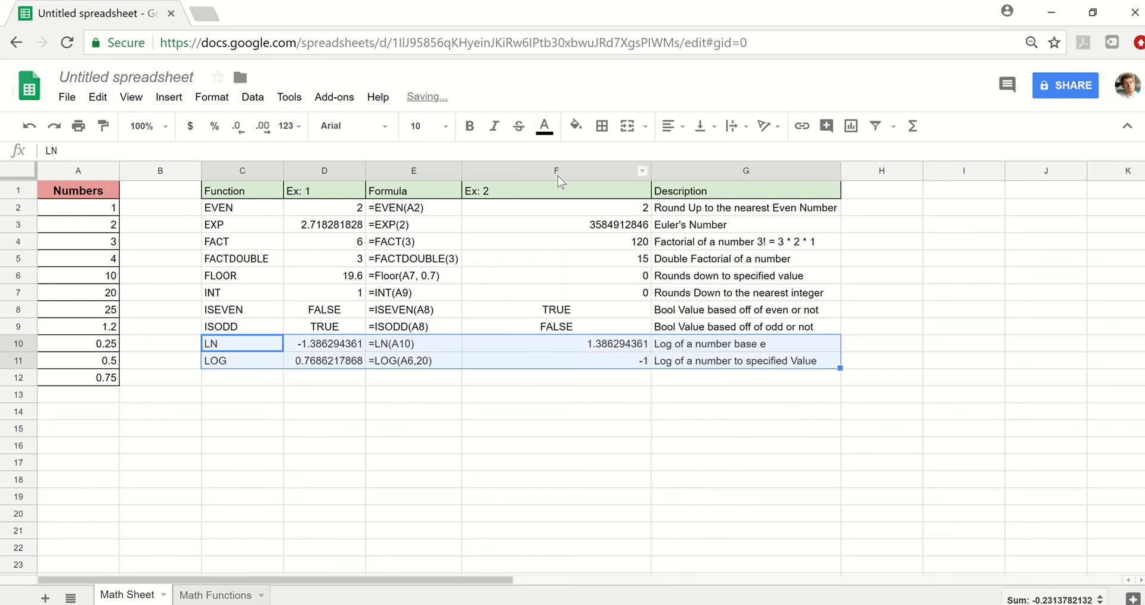
Examine the LN example formulas in D10 and F10 and the LOG example formulas in D11 and F11
left_click(228, 347)
mouse_move(245, 376)
left_mouse_down()
mouse_move(434, 373)
mouse_move(266, 372)
left_mouse_up()
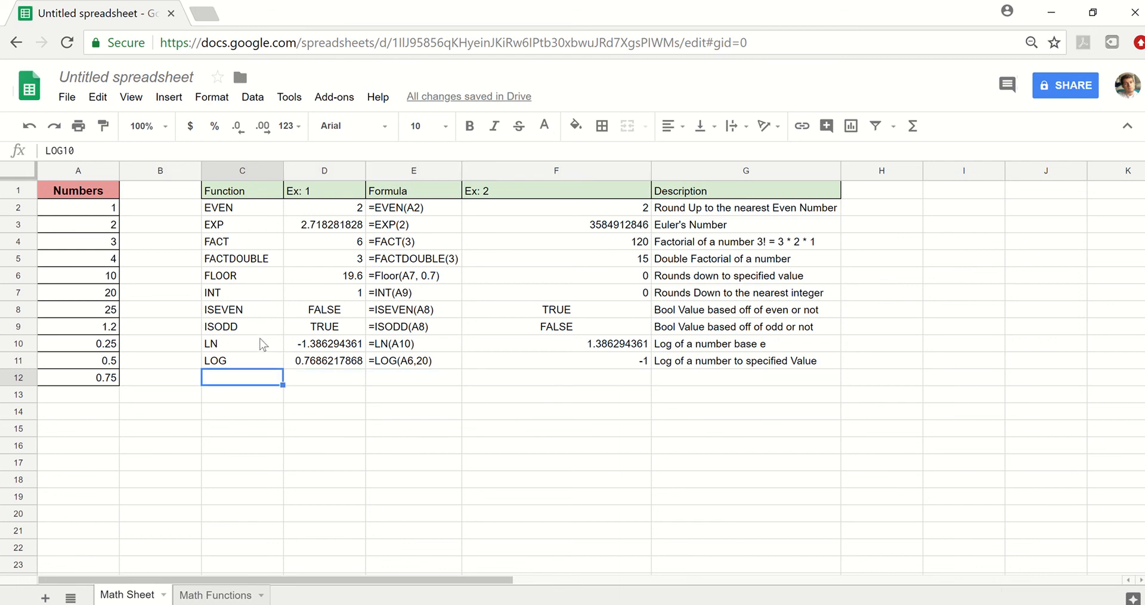
left_click(263, 344)
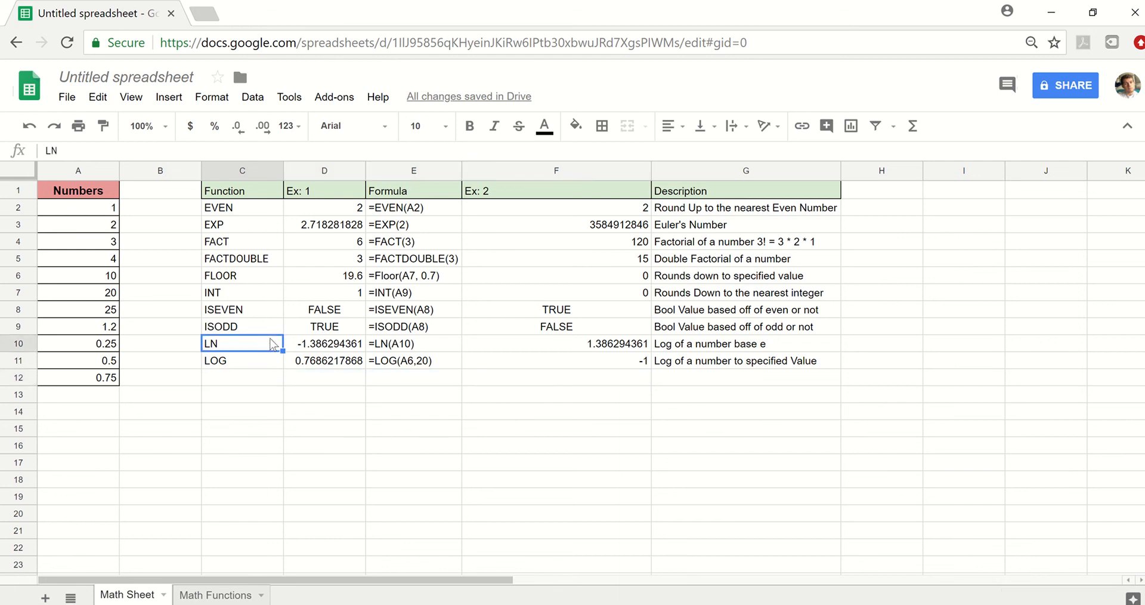
left_click(317, 349)
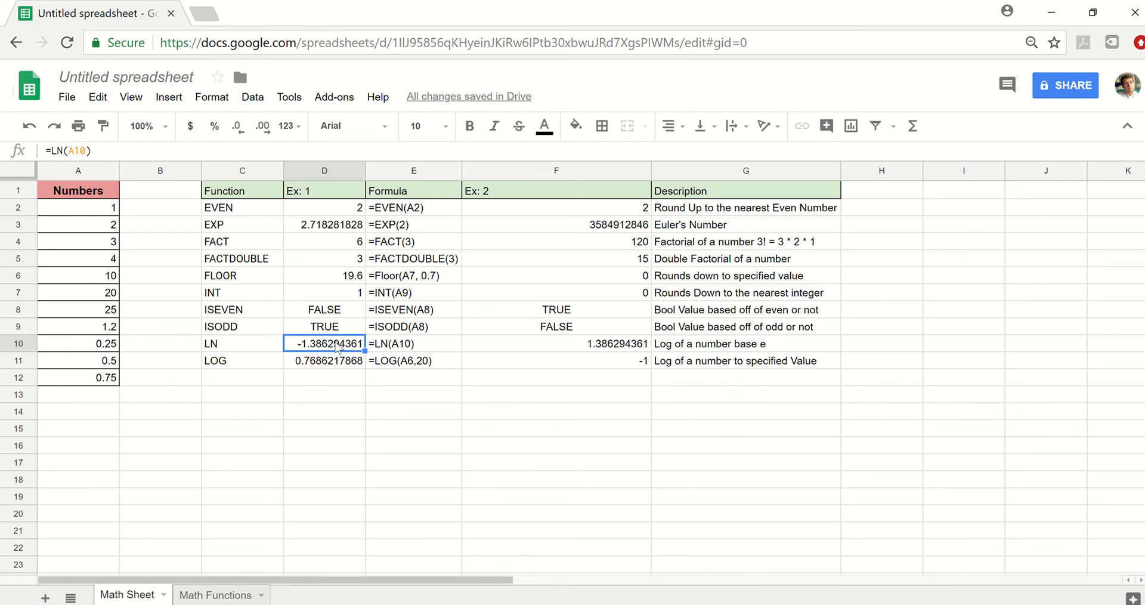
left_click(396, 348)
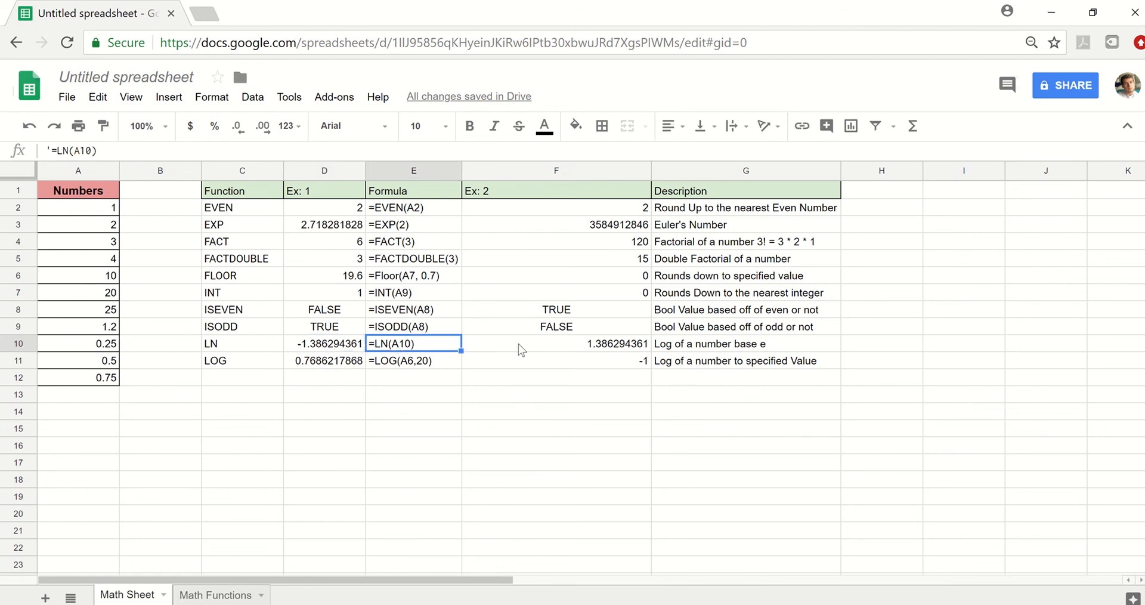
left_click(517, 344)
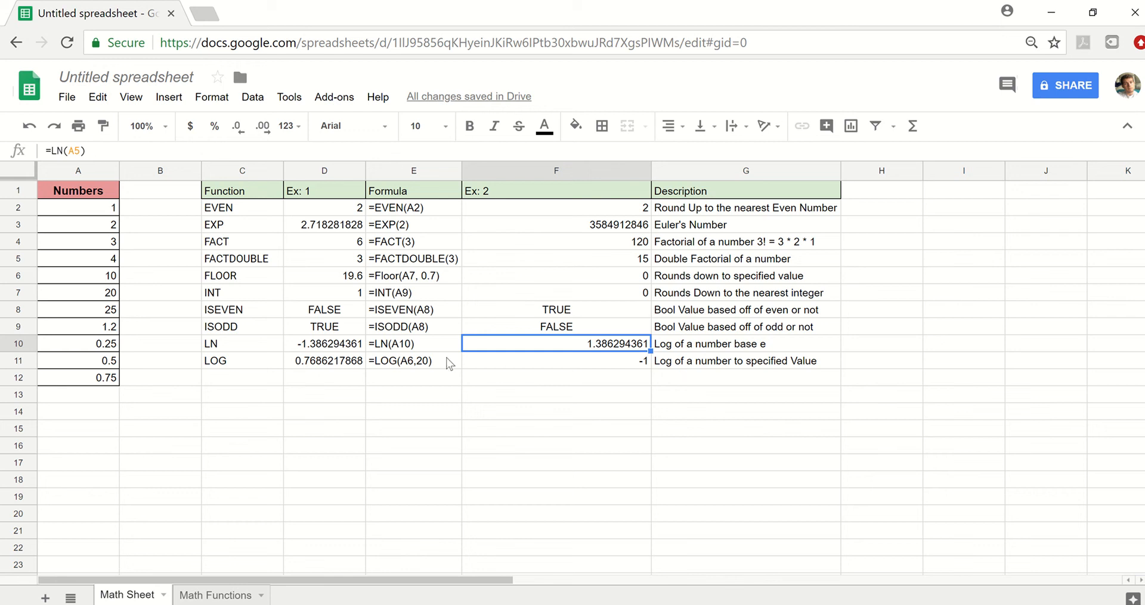
left_click(327, 365)
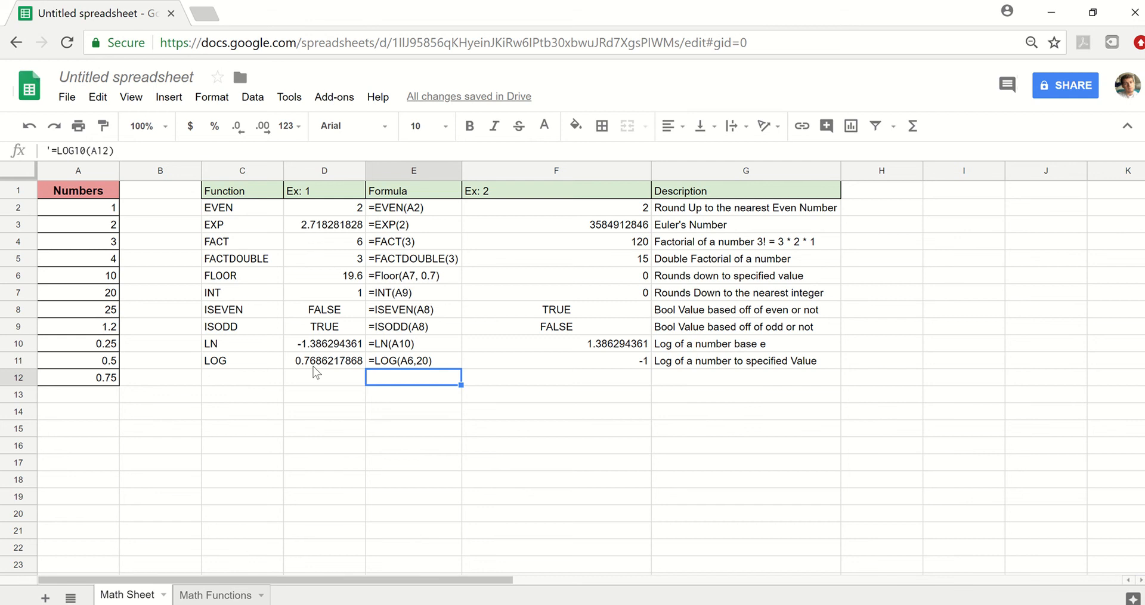
left_click(540, 363)
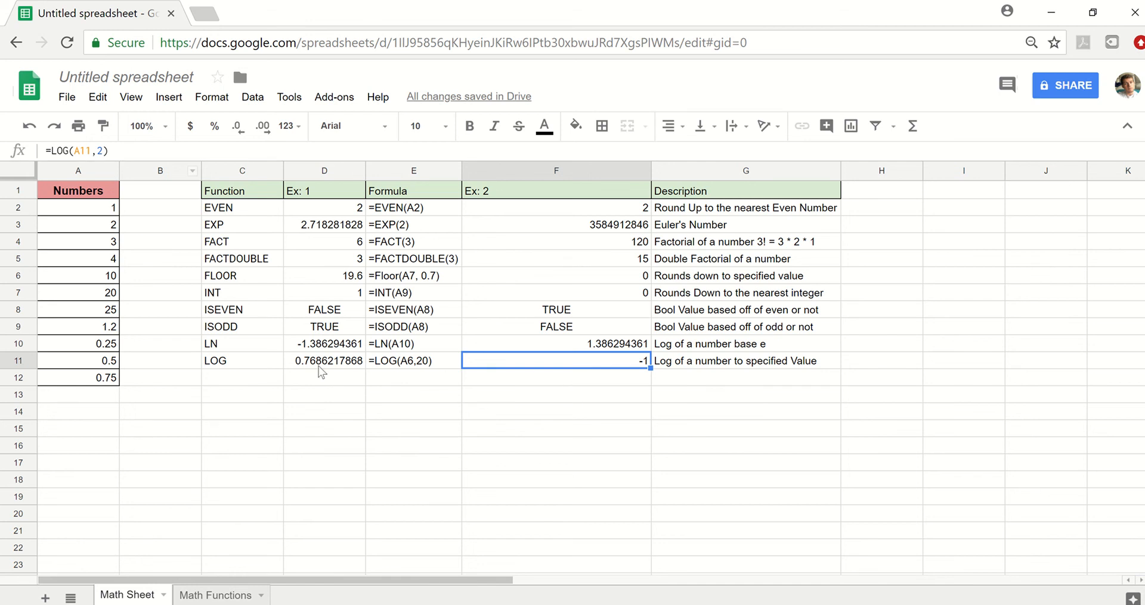
Set the text color of the hidden LOG10 row, C12:G12, to black
left_click_drag(226, 377, 678, 370)
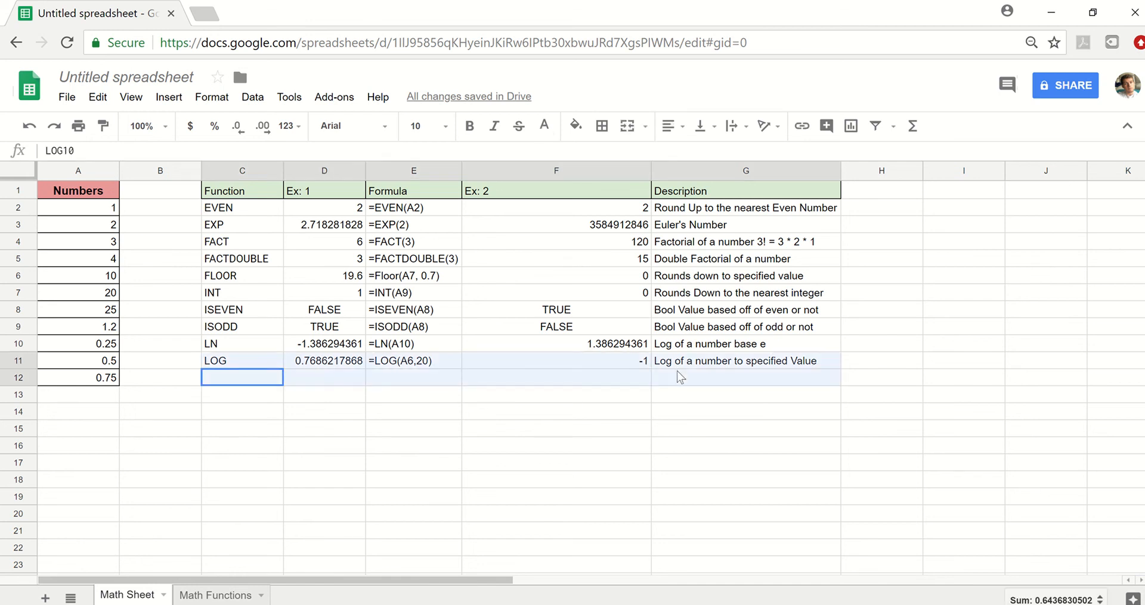
left_click(544, 125)
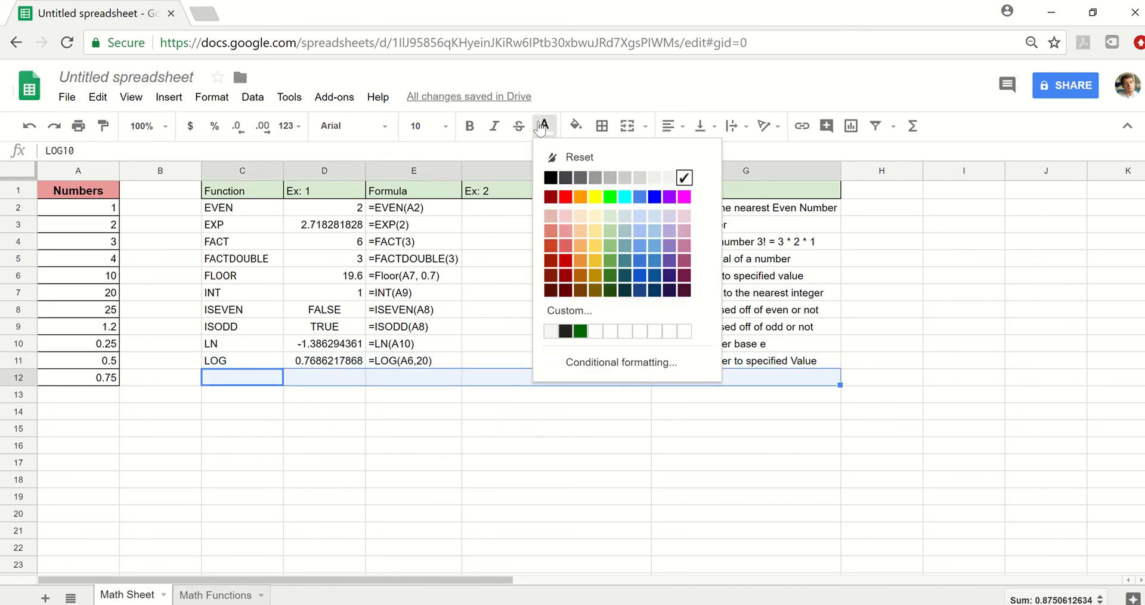
left_click(541, 187)
Examine the LOG10 row's function name and its example formulas in D12, E12 and F12
left_click(224, 382)
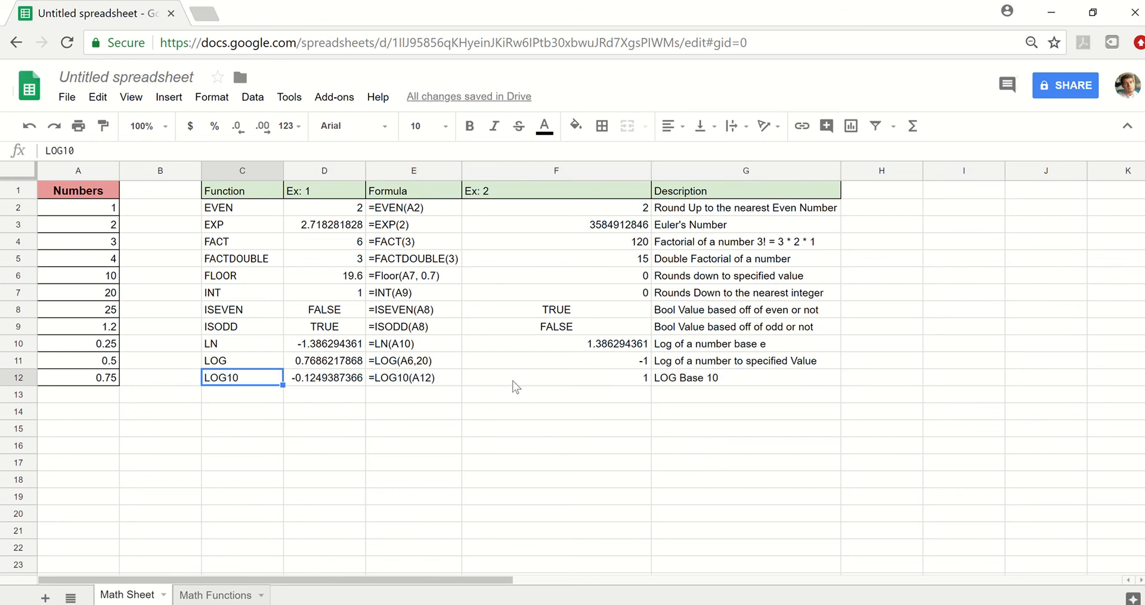
key("Right")
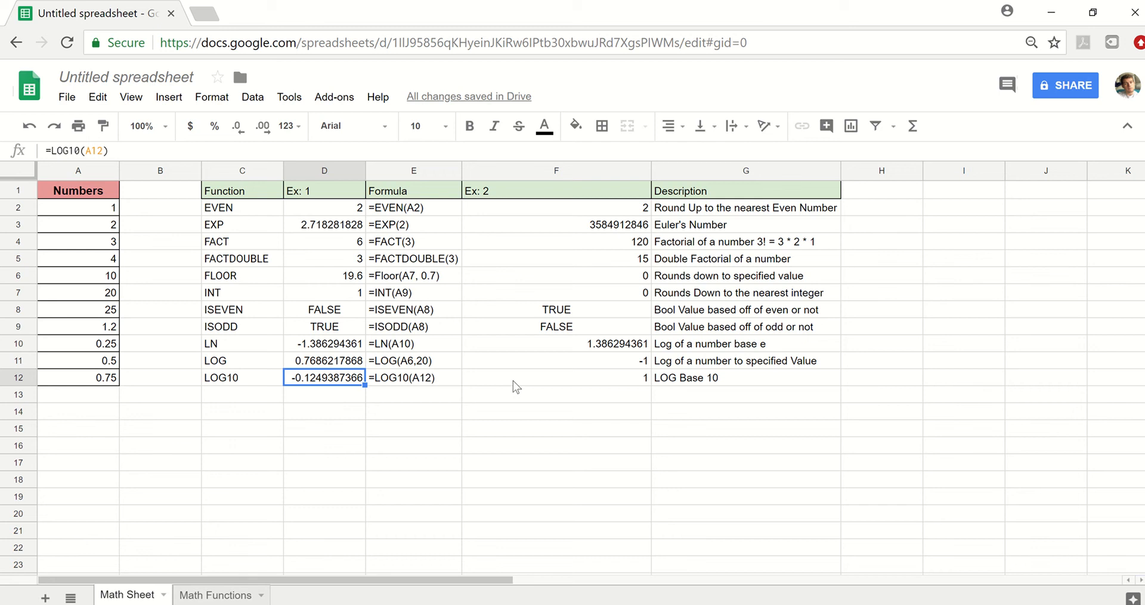
key("Right")
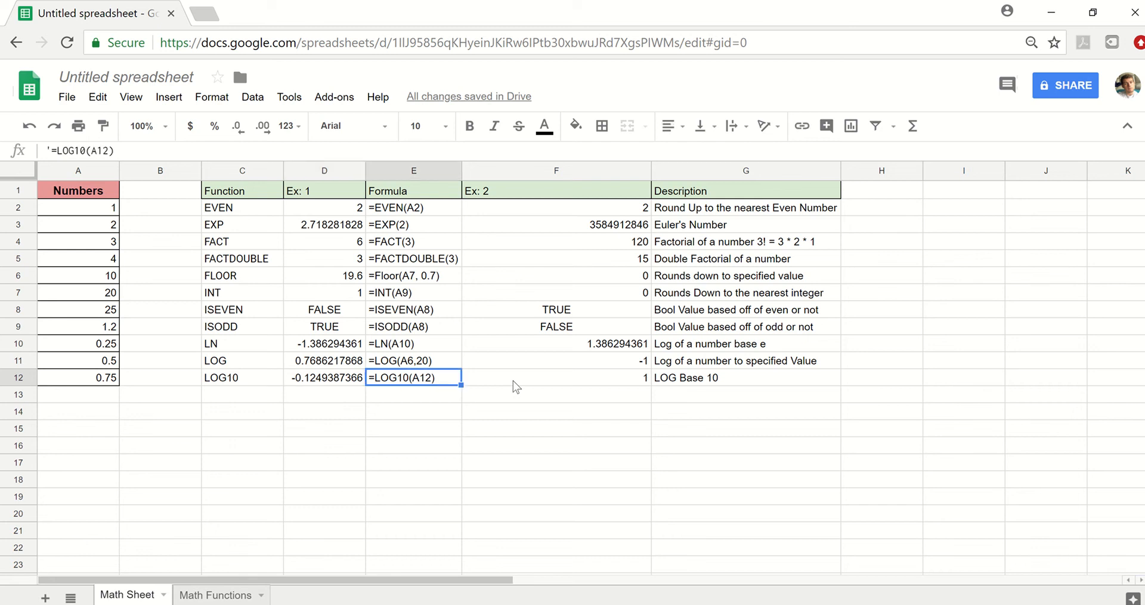
key("Right")
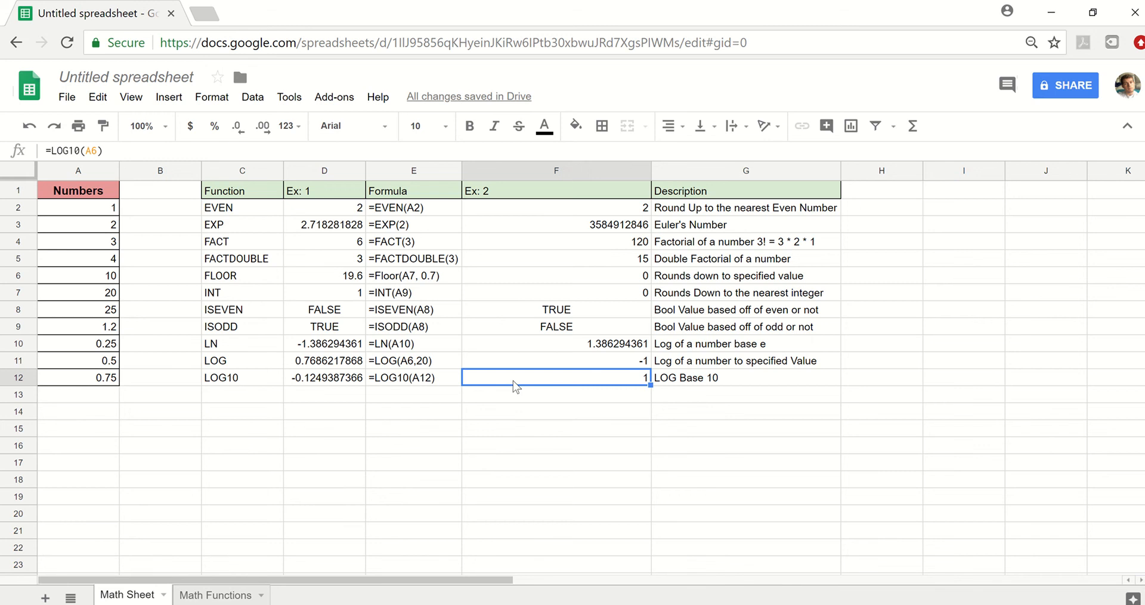